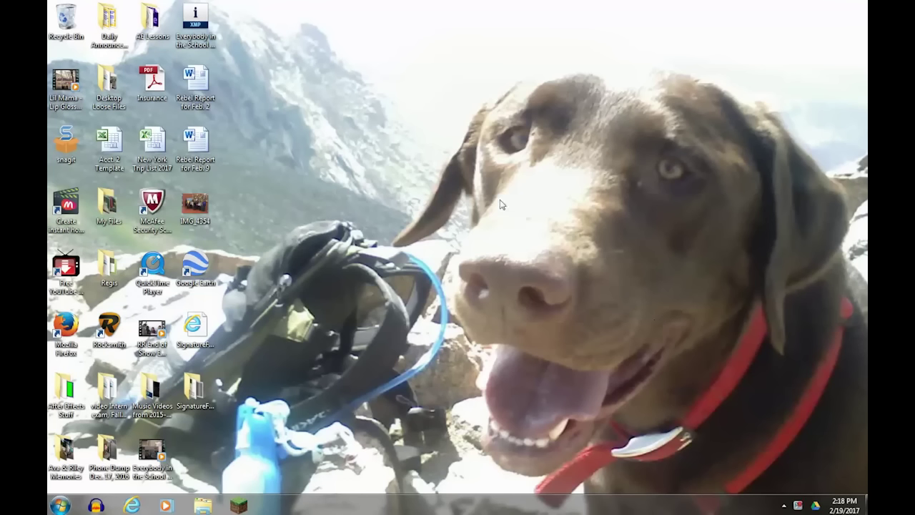
Step: Launch Adobe After Effects CS6 from the Windows Start menu
{"action": "left_click", "coordinate": [60, 505]}
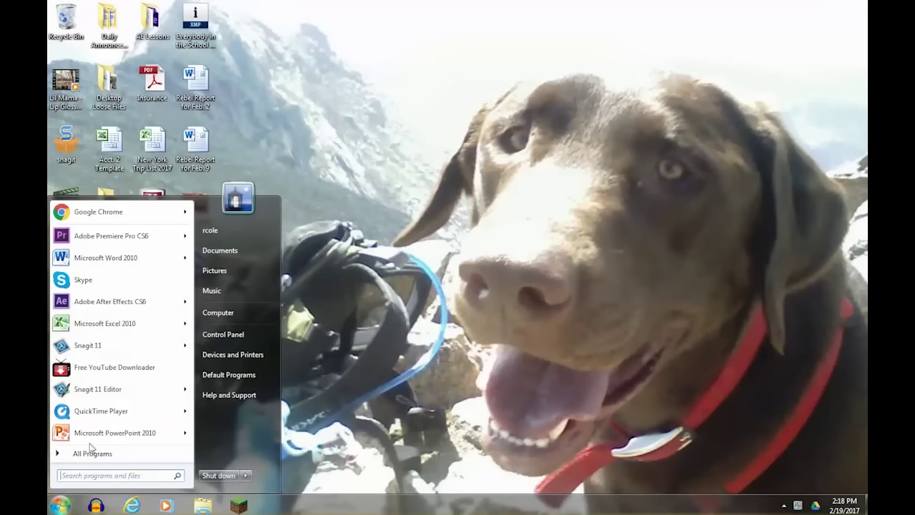
{"action": "left_click", "coordinate": [109, 301]}
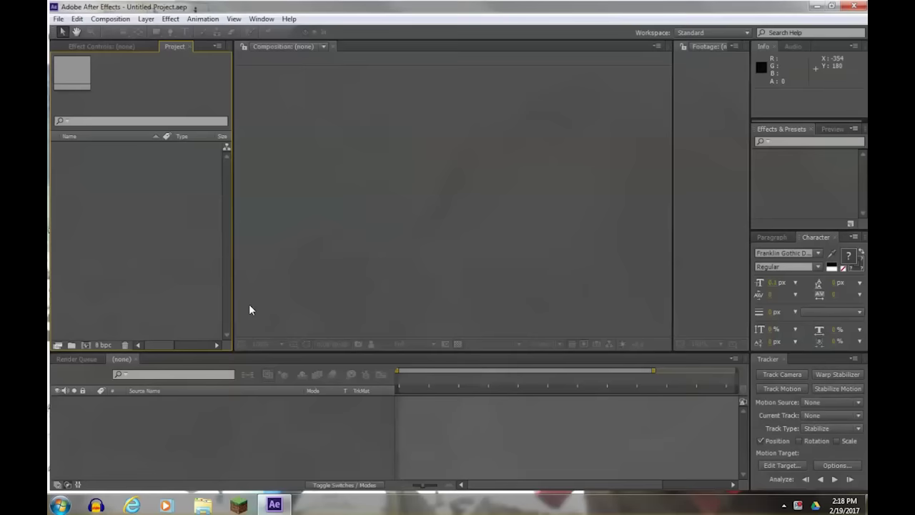
Step: Dismiss the welcome screen and open Save As in Desktop > AE Lessons
{"action": "left_click", "coordinate": [649, 379]}
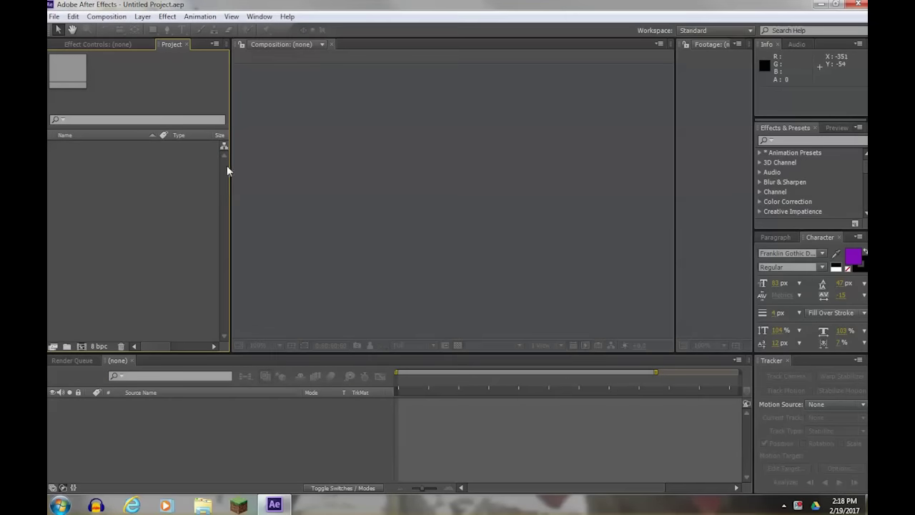
{"action": "left_click", "coordinate": [54, 16]}
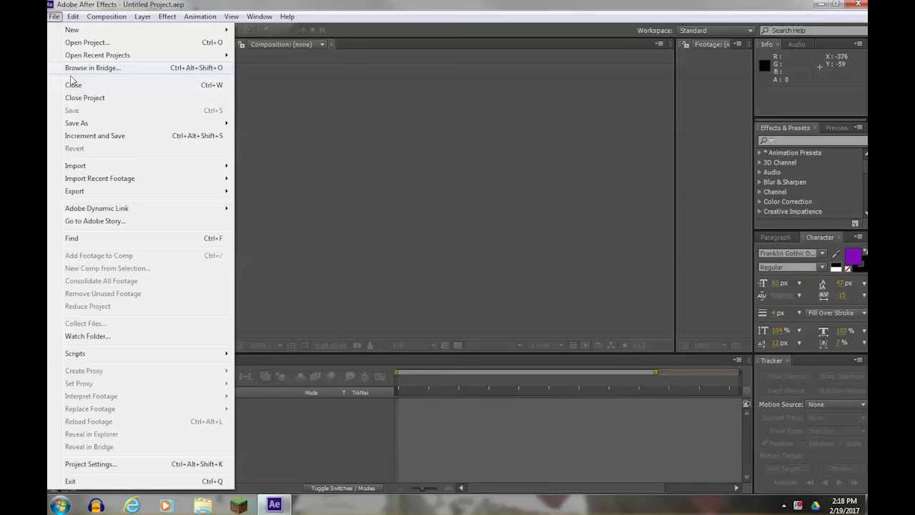
{"action": "mouse_move", "coordinate": [80, 127]}
{"action": "left_click", "coordinate": [258, 124]}
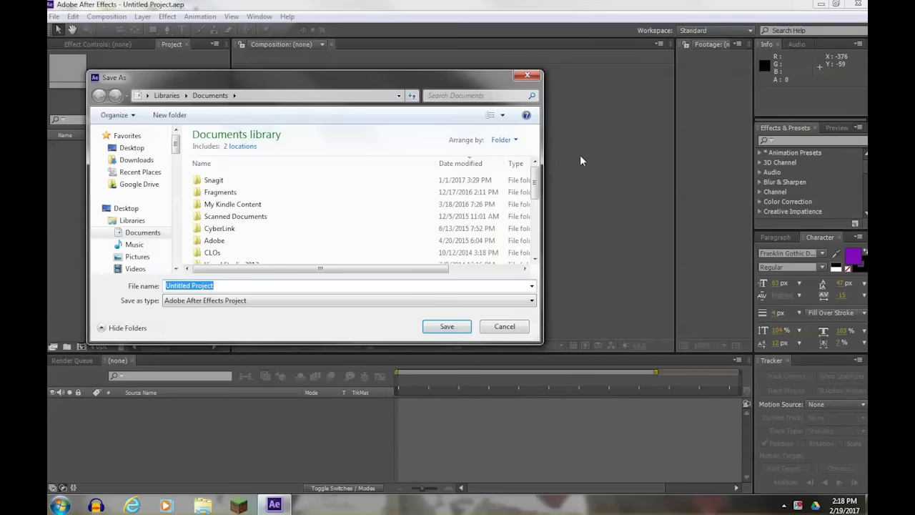
{"action": "left_click", "coordinate": [133, 148]}
{"action": "double_click", "coordinate": [219, 210]}
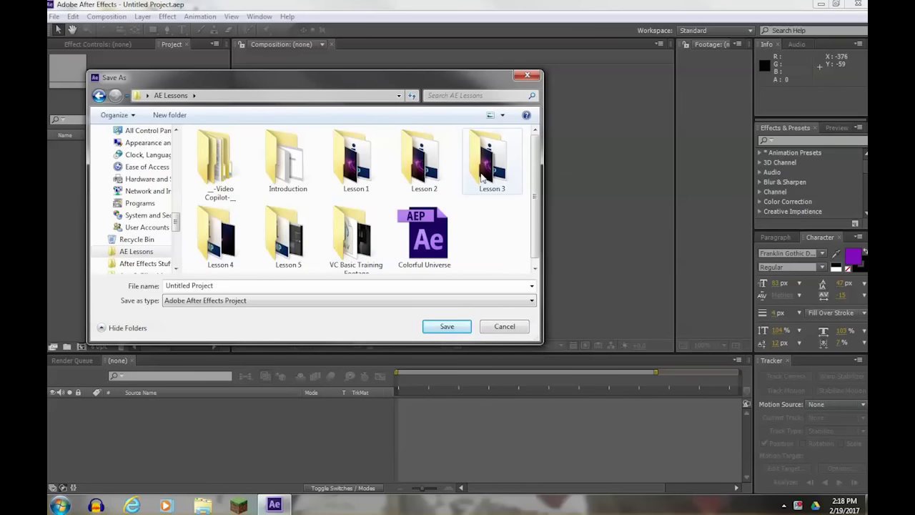
Step: Create a new folder named Lesson 6 inside AE Lessons and open it
{"action": "right_click", "coordinate": [474, 238]}
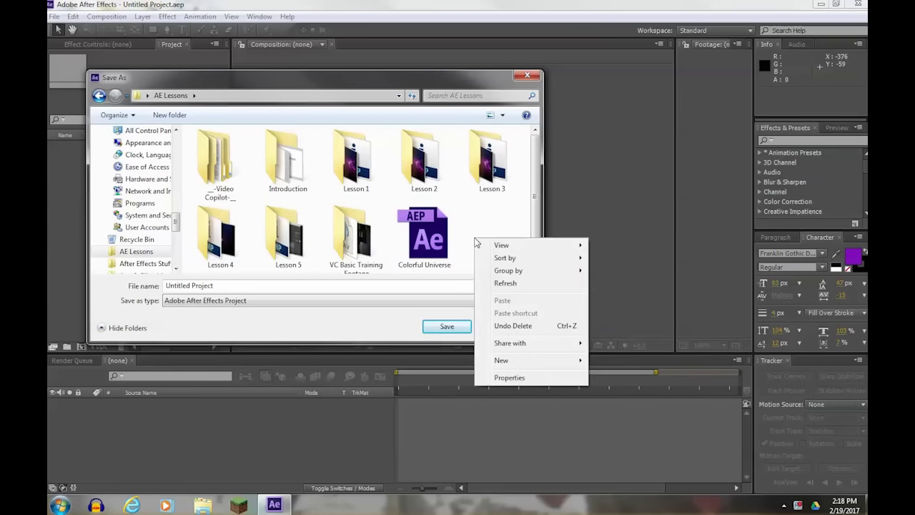
{"action": "mouse_move", "coordinate": [500, 360]}
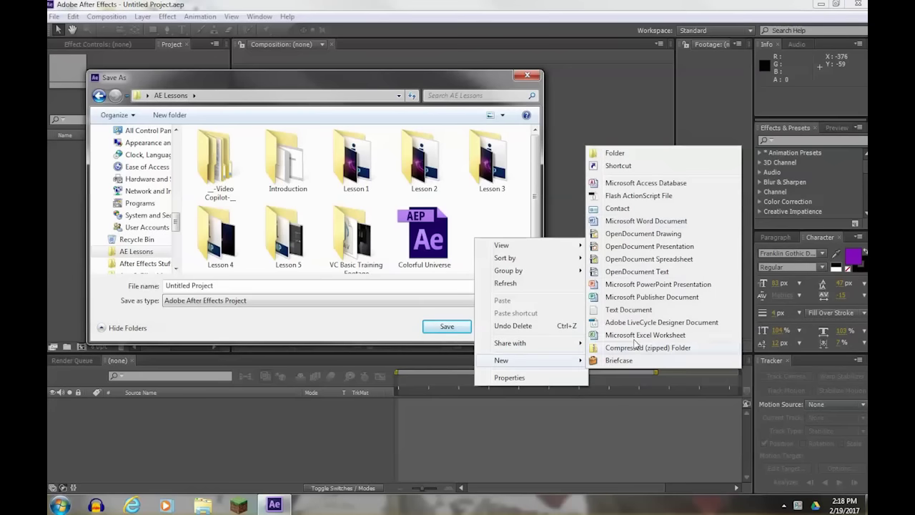
{"action": "left_click", "coordinate": [616, 153]}
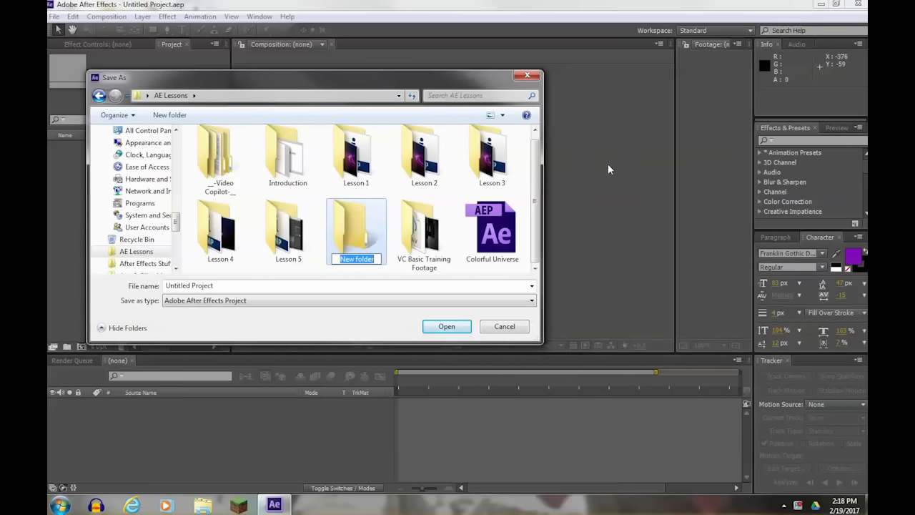
{"action": "type", "text": "Lesson "}
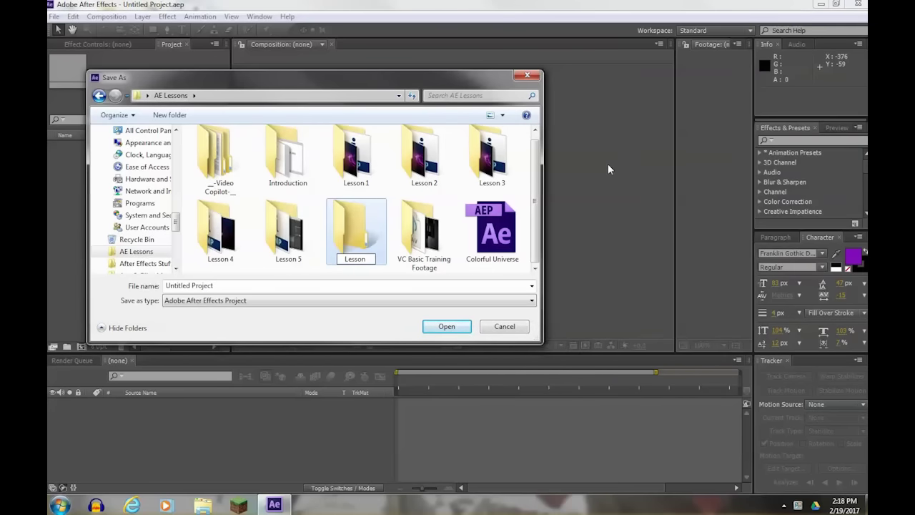
{"action": "type", "text": "6"}
{"action": "left_click", "coordinate": [345, 246]}
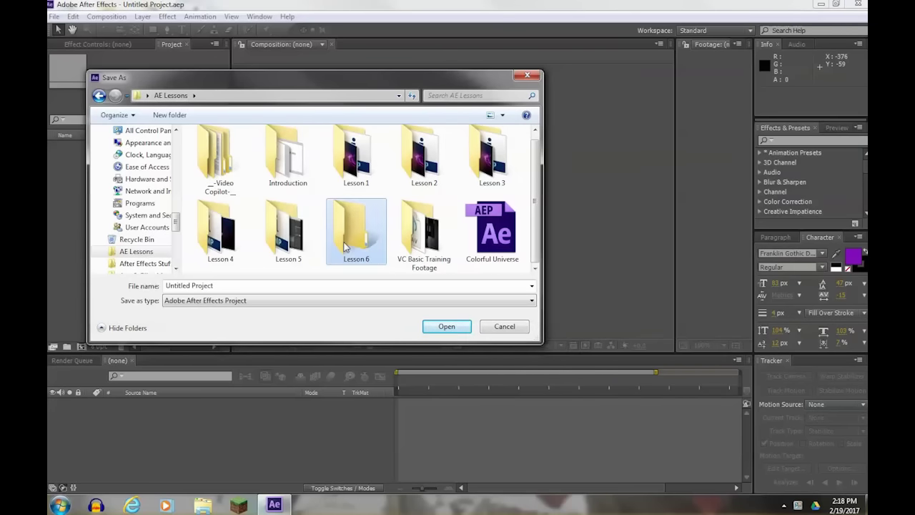
{"action": "double_click", "coordinate": [345, 246]}
Step: Save the project there as Lesson 6
{"action": "left_click", "coordinate": [234, 286]}
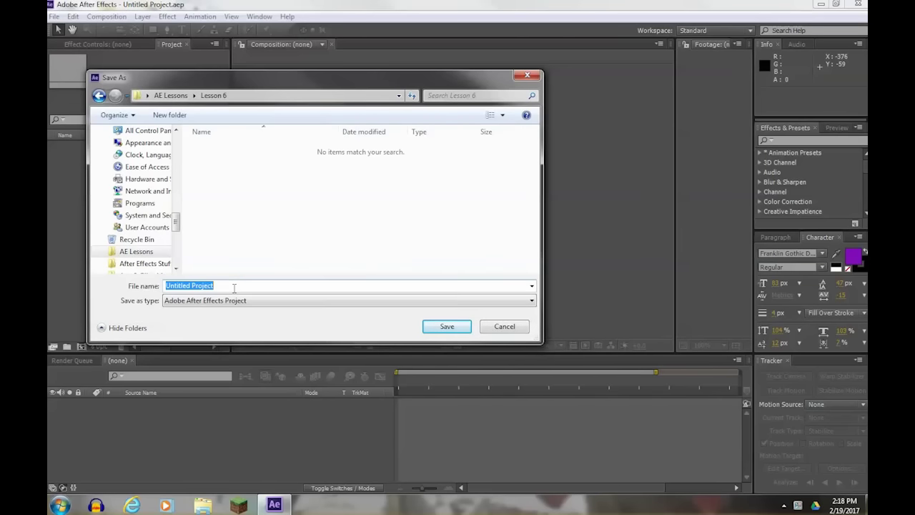
{"action": "type", "text": "Lesson"}
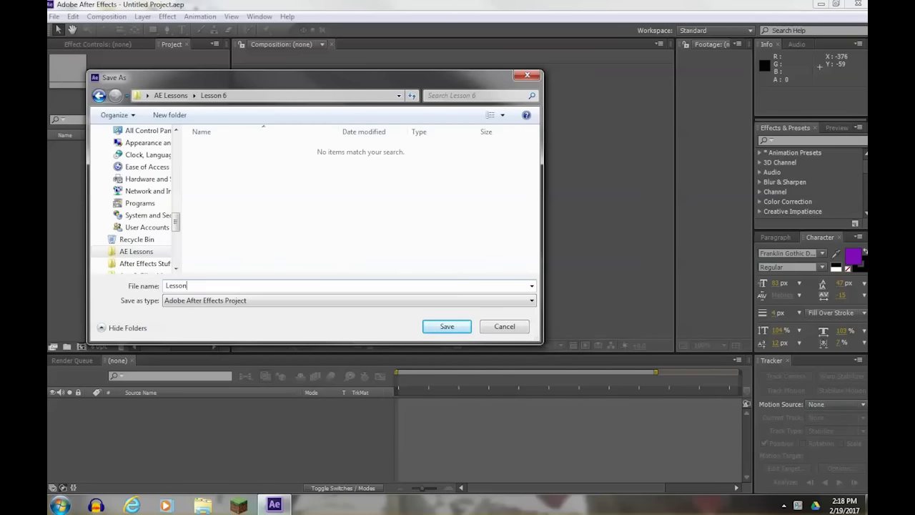
{"action": "type", "text": " 6"}
{"action": "left_click", "coordinate": [452, 327]}
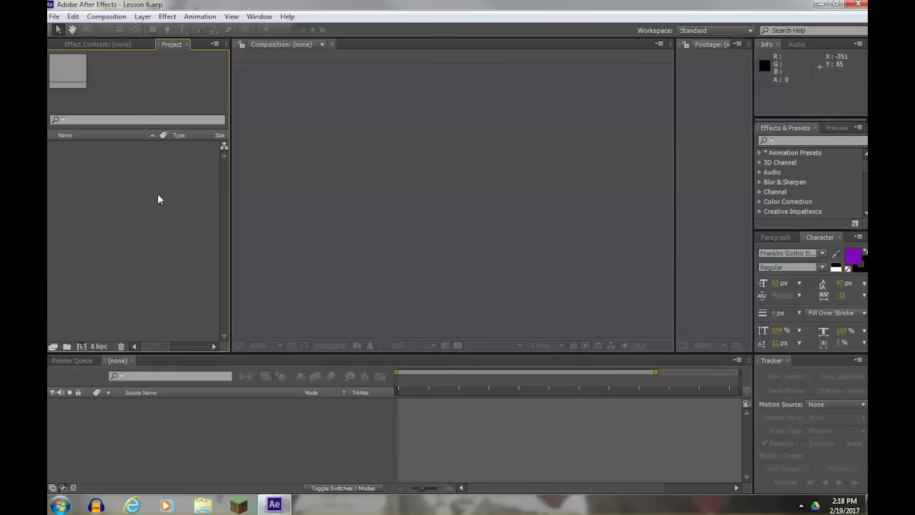
Step: Create a composition with the HDTV 1080 29.97 preset and a 0;00;07;00 duration
{"action": "left_click", "coordinate": [82, 346]}
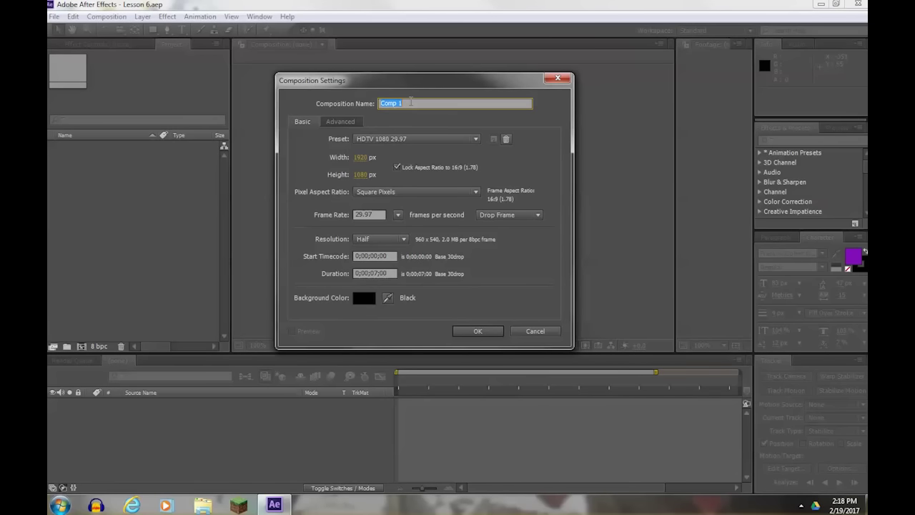
{"action": "left_click", "coordinate": [458, 141]}
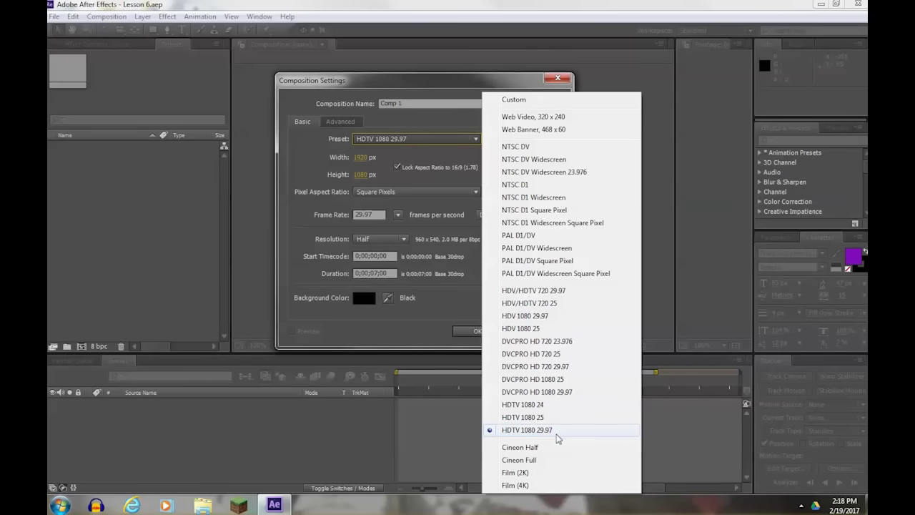
{"action": "left_click", "coordinate": [557, 432]}
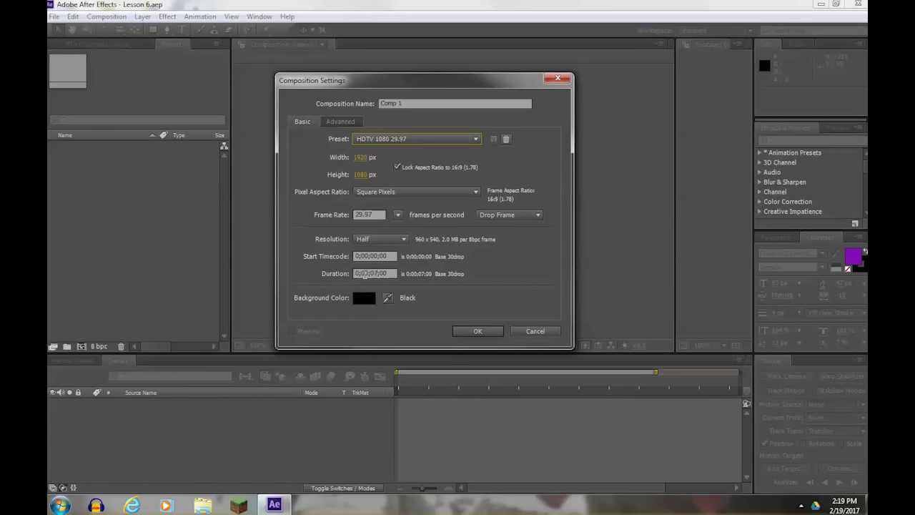
{"action": "left_click", "coordinate": [373, 272]}
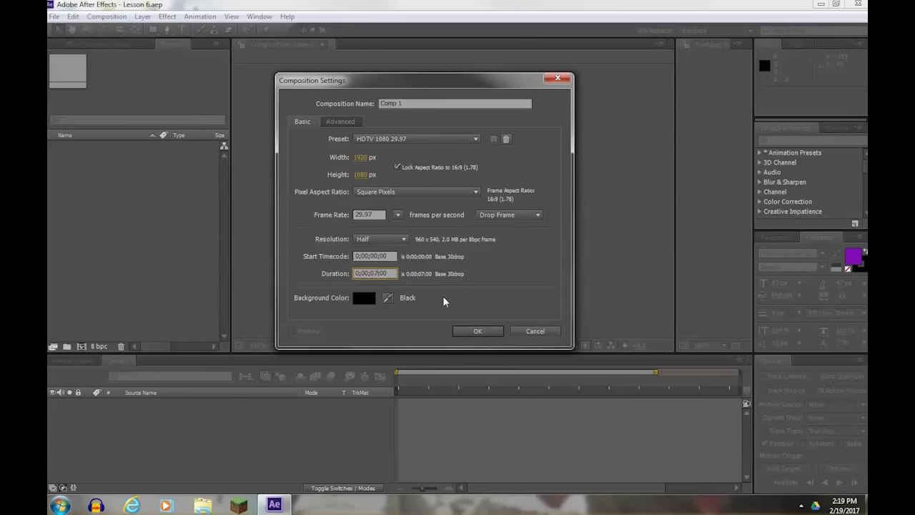
{"action": "left_click", "coordinate": [491, 331]}
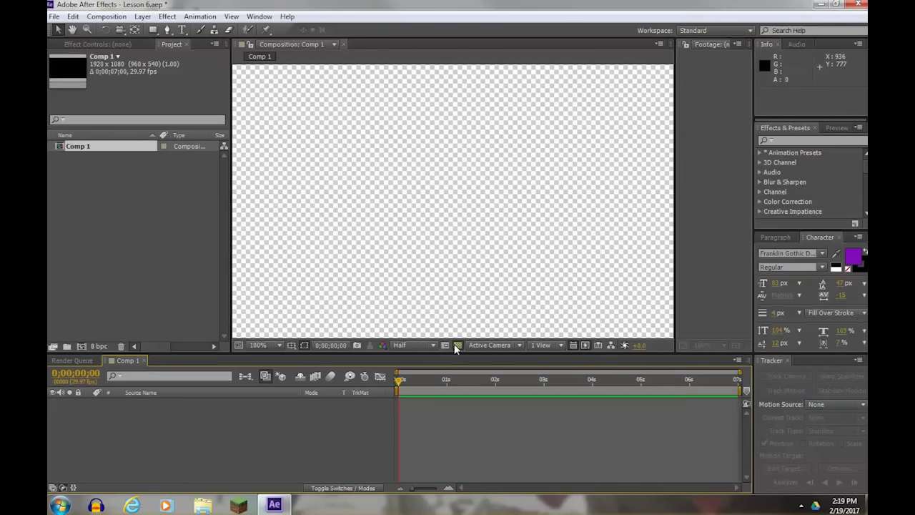
Step: Turn off the transparency grid so the comp background shows black
{"action": "left_click", "coordinate": [456, 346]}
{"action": "left_click", "coordinate": [458, 346]}
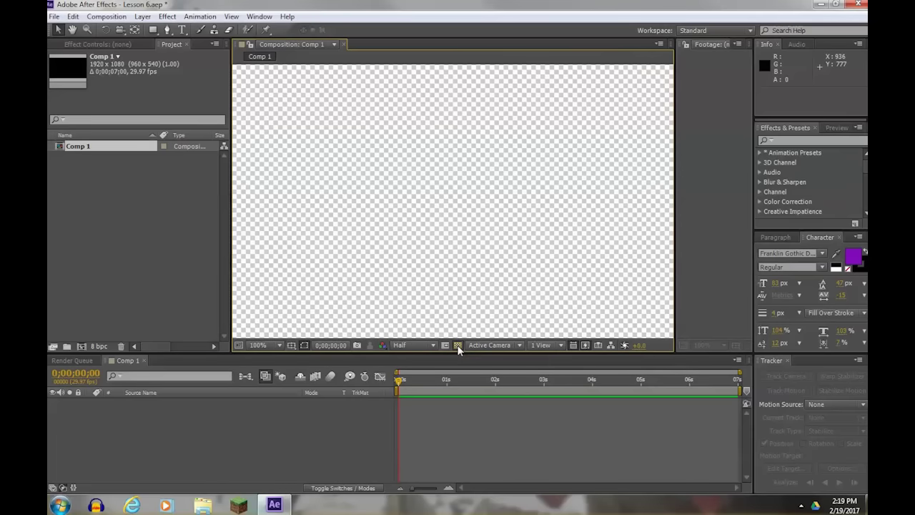
{"action": "left_click", "coordinate": [458, 346]}
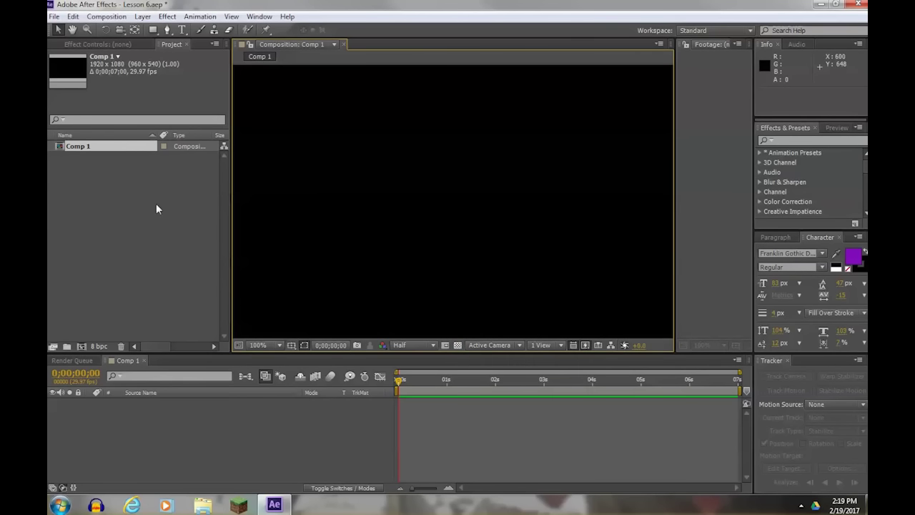
Step: Add a text layer reading 'DENVER SOUTH' to the comp
{"action": "left_click", "coordinate": [181, 30]}
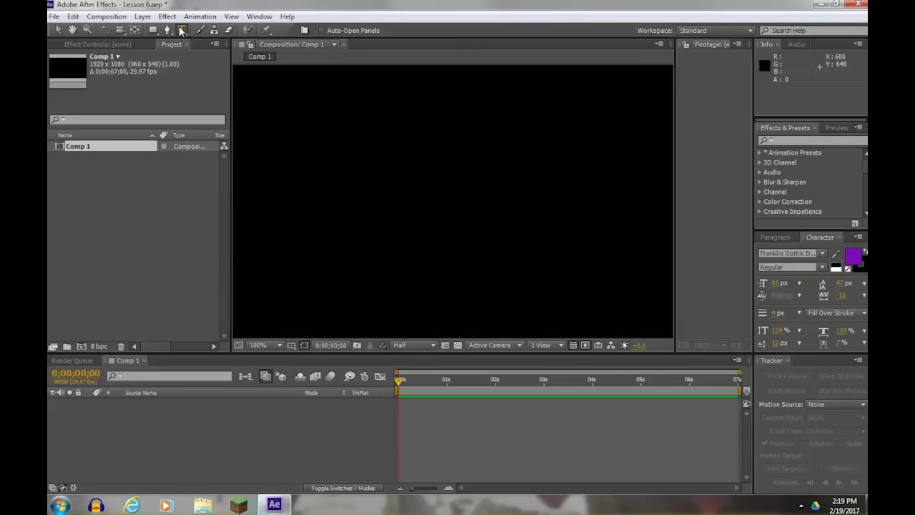
{"action": "left_click", "coordinate": [324, 190]}
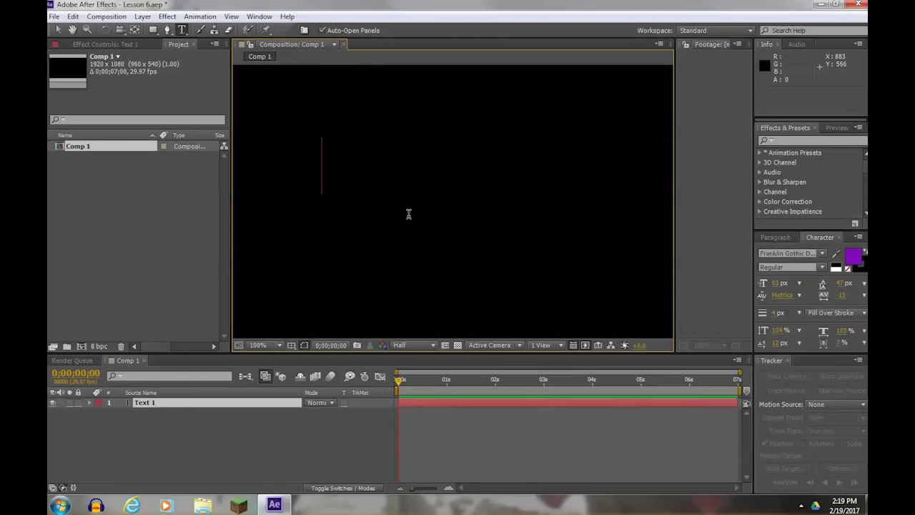
{"action": "type", "text": "DENVER SOT"}
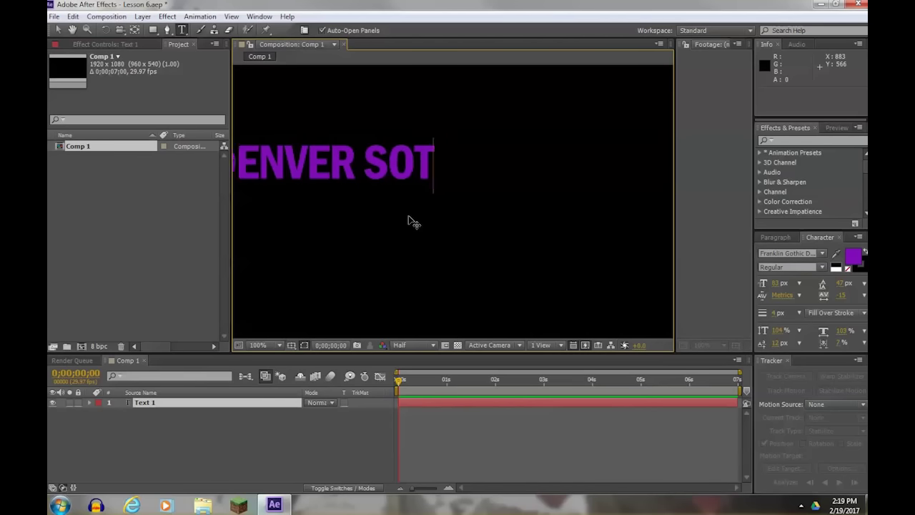
{"action": "key", "text": "BackSpace"}
{"action": "type", "text": "UTH"}
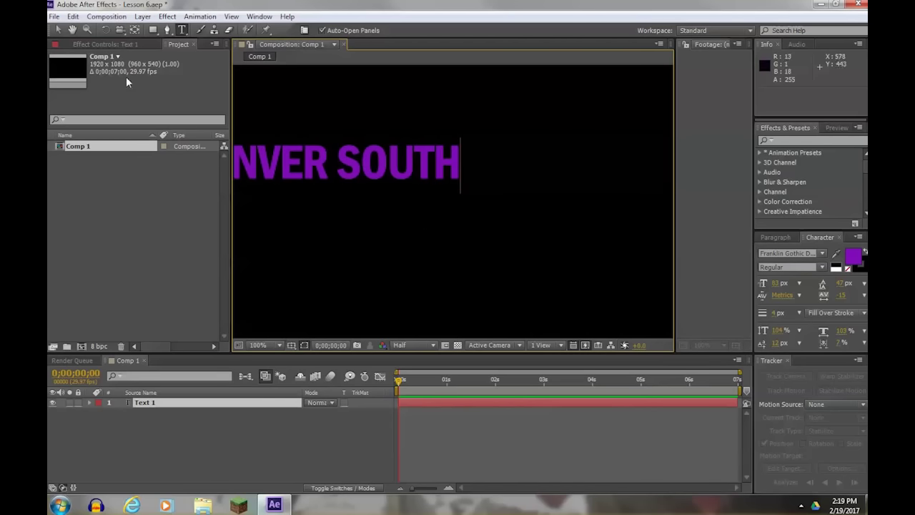
{"action": "left_click", "coordinate": [58, 29]}
Step: Move the title toward the comp centre and stretch it wider in the viewer
{"action": "left_click_drag", "start_coordinate": [310, 171], "coordinate": [433, 210]}
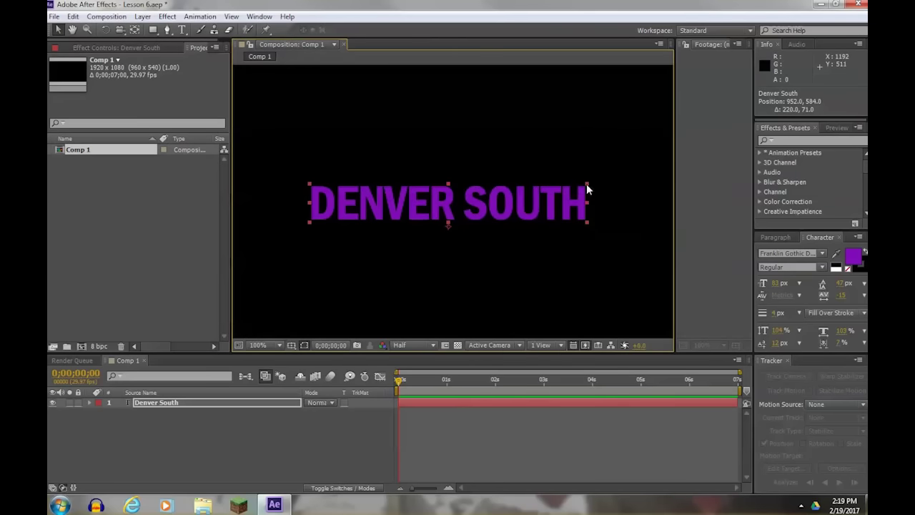
{"action": "left_click_drag", "start_coordinate": [587, 189], "coordinate": [649, 194]}
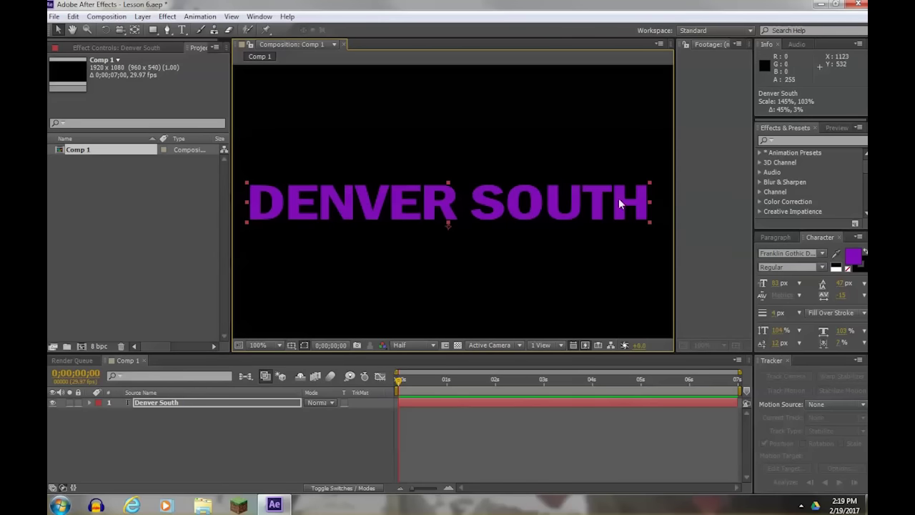
{"action": "left_click_drag", "start_coordinate": [650, 181], "coordinate": [623, 178]}
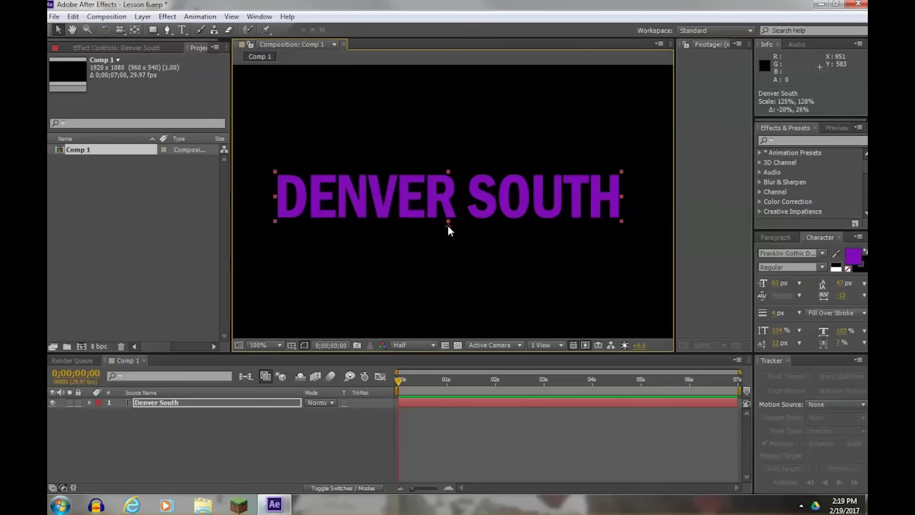
Step: Raise the anchor point onto the lettering and set the title's Scale to about 88%
{"action": "left_click", "coordinate": [157, 404]}
{"action": "key", "text": "s"}
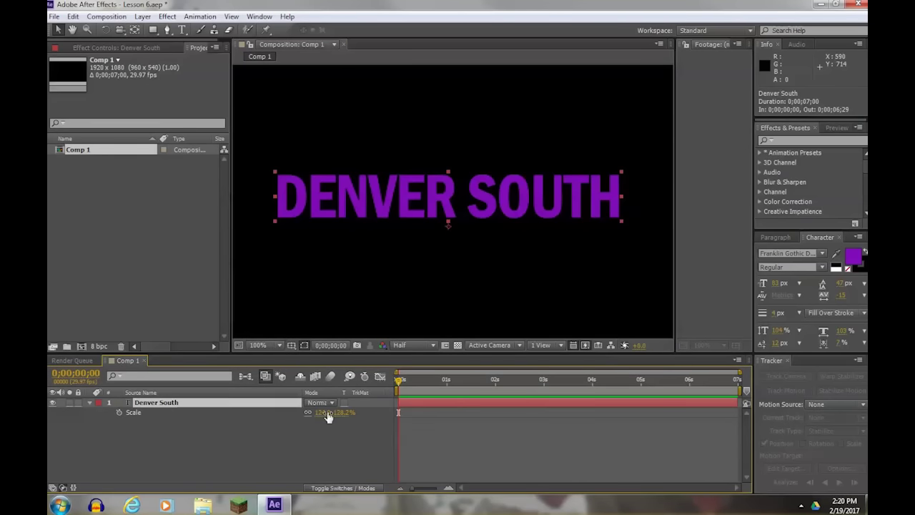
{"action": "left_click_drag", "start_coordinate": [327, 413], "coordinate": [283, 405]}
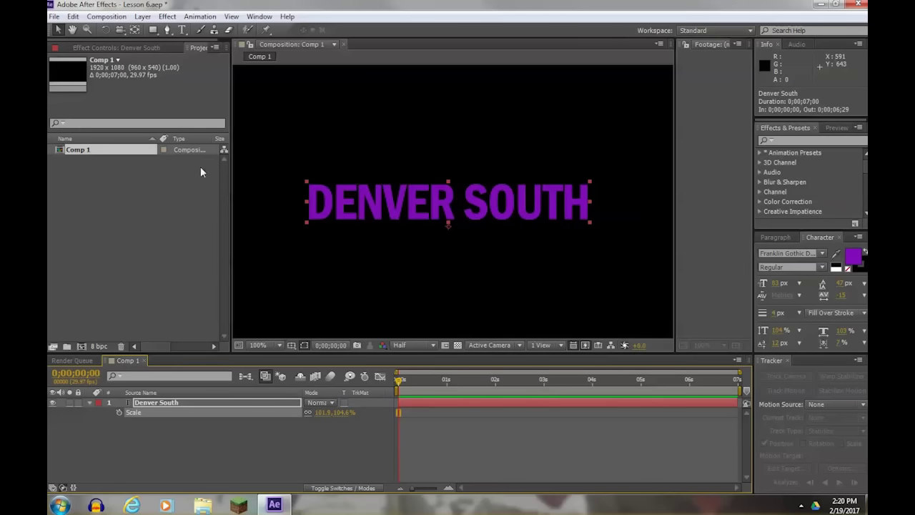
{"action": "left_click", "coordinate": [136, 31]}
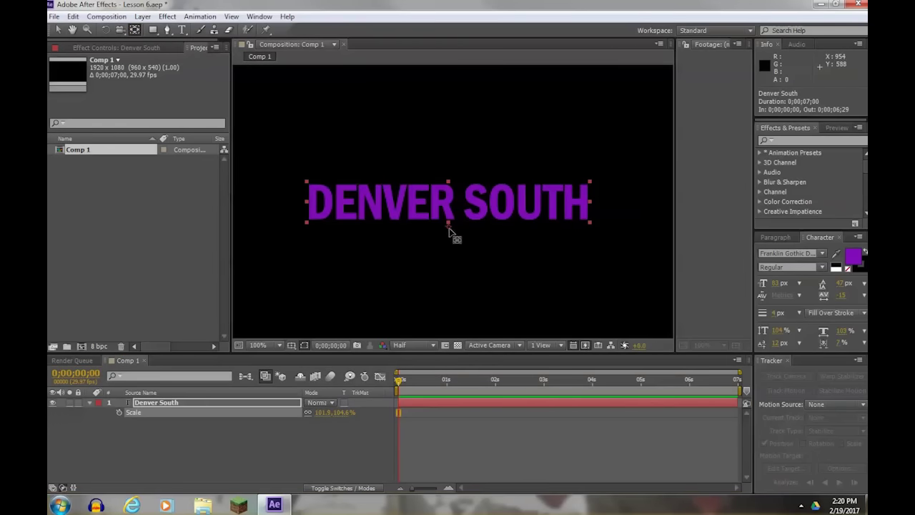
{"action": "left_click_drag", "start_coordinate": [454, 231], "coordinate": [450, 207]}
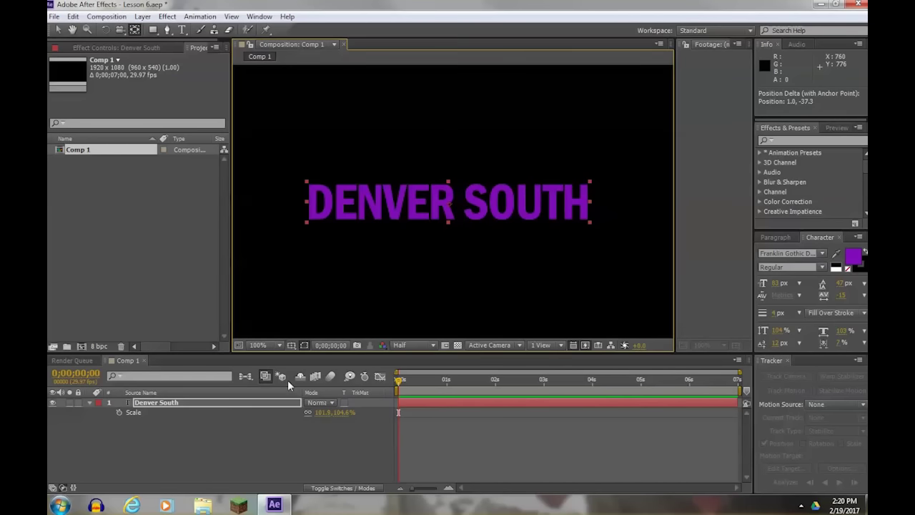
{"action": "mouse_move", "coordinate": [327, 413]}
{"action": "left_mouse_down"}
{"action": "mouse_move", "coordinate": [310, 413]}
{"action": "mouse_move", "coordinate": [350, 415]}
{"action": "mouse_move", "coordinate": [322, 417]}
{"action": "left_mouse_up"}
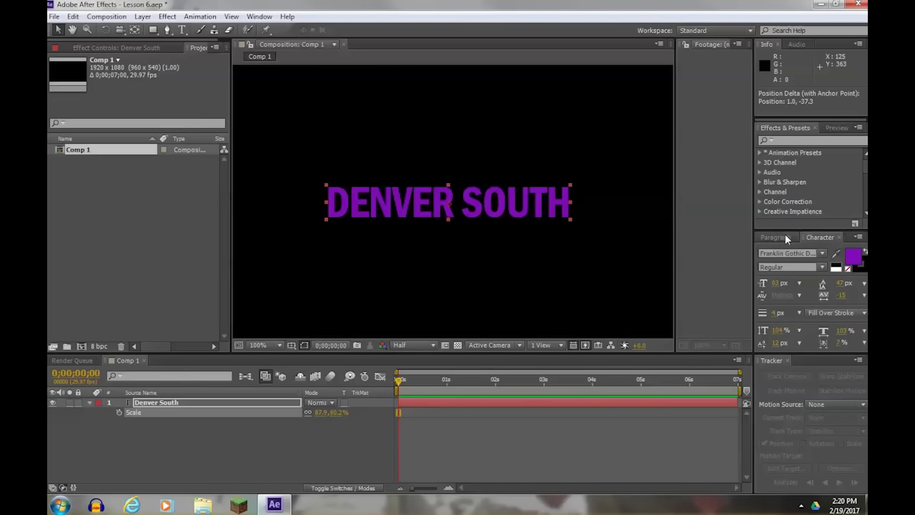
Step: Enlarge the side panels and bring up the Character panel
{"action": "left_click_drag", "start_coordinate": [791, 351], "coordinate": [787, 384]}
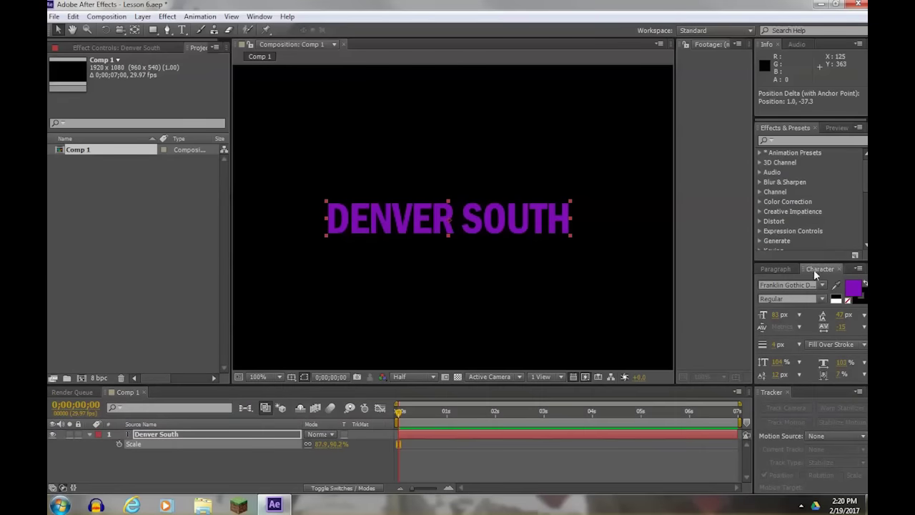
{"action": "left_click_drag", "start_coordinate": [813, 260], "coordinate": [813, 208]}
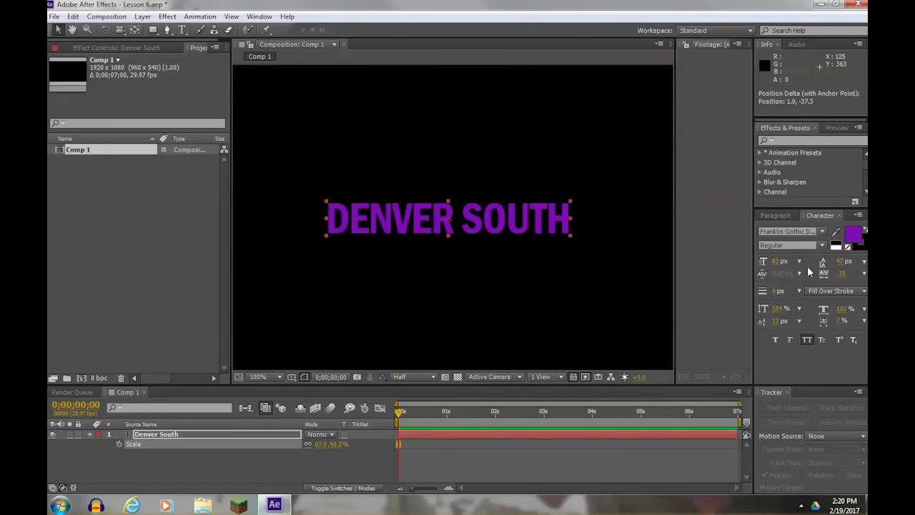
{"action": "left_click", "coordinate": [776, 215]}
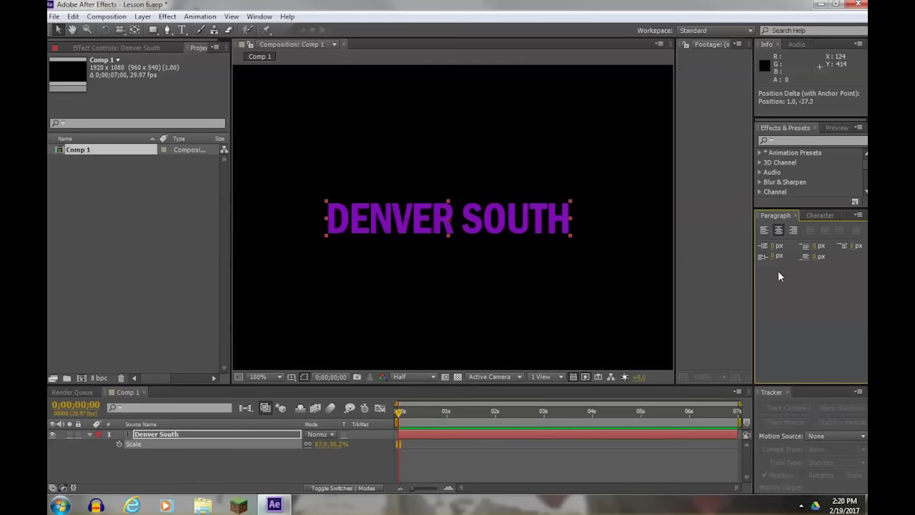
{"action": "left_click", "coordinate": [816, 214]}
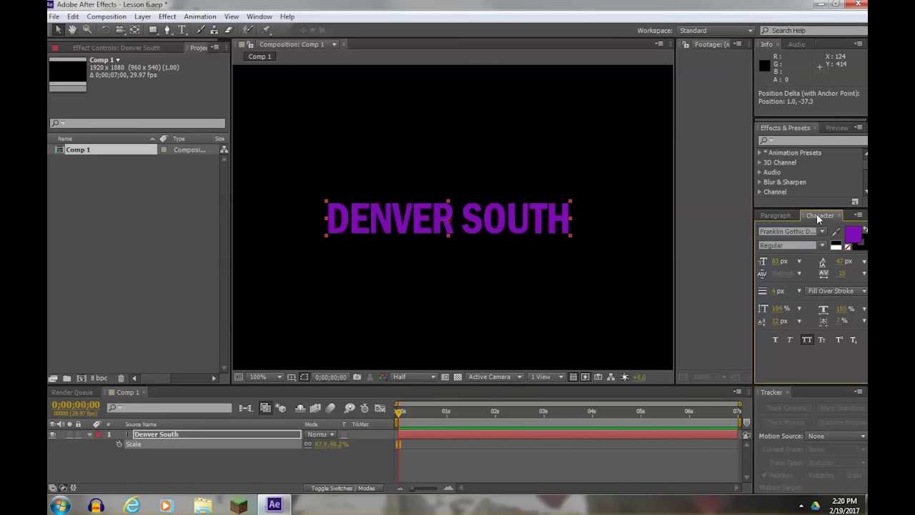
Step: Try several fonts on the title, settling on Franklin Gothic Medium
{"action": "left_click", "coordinate": [823, 231]}
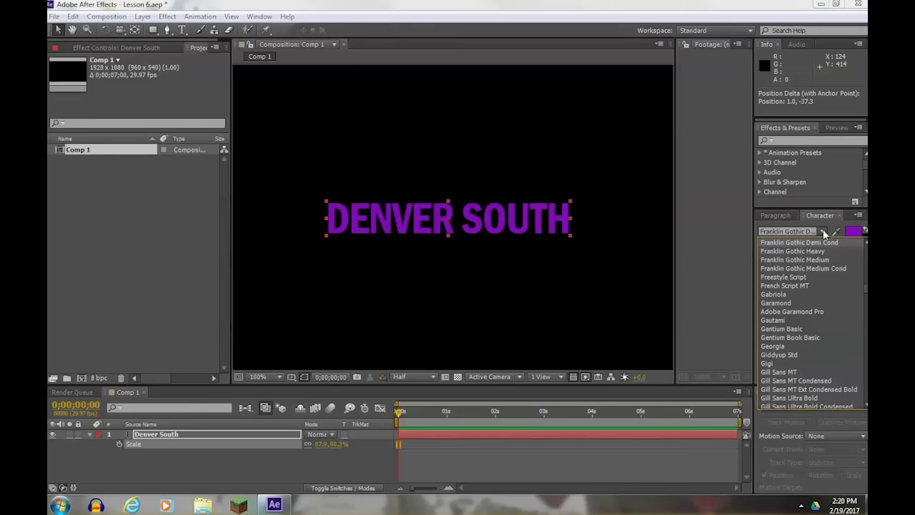
{"action": "left_click", "coordinate": [830, 232]}
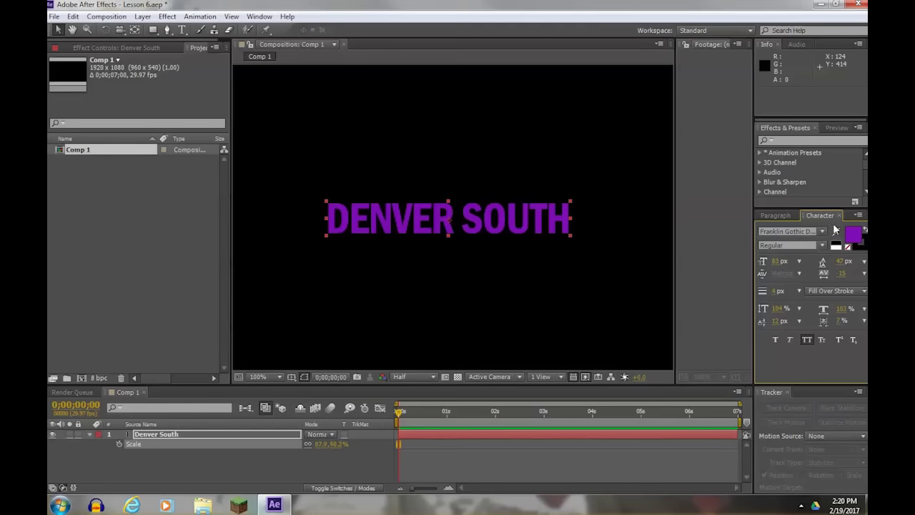
{"action": "left_click", "coordinate": [824, 245]}
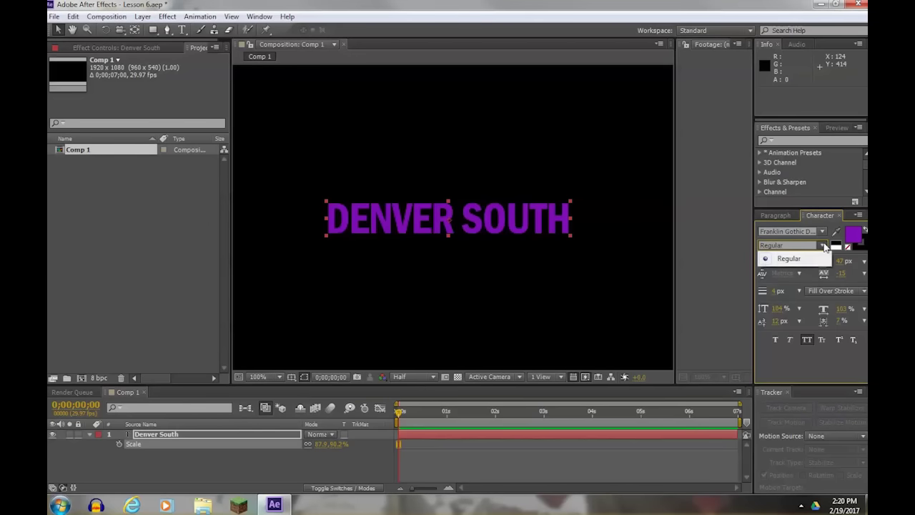
{"action": "left_click", "coordinate": [797, 230]}
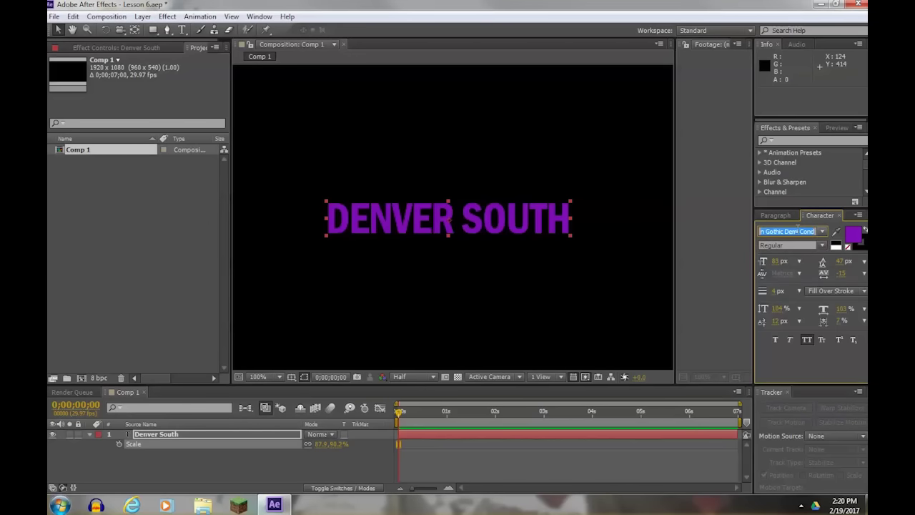
{"action": "key", "text": "Down"}
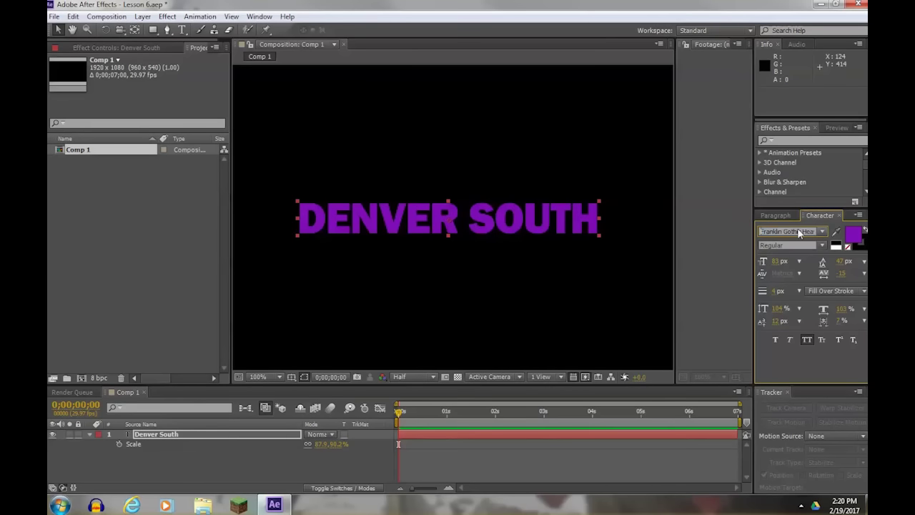
{"action": "key", "text": "Down"}
{"action": "key", "text": "Down"}
{"action": "key", "text": "Down"}
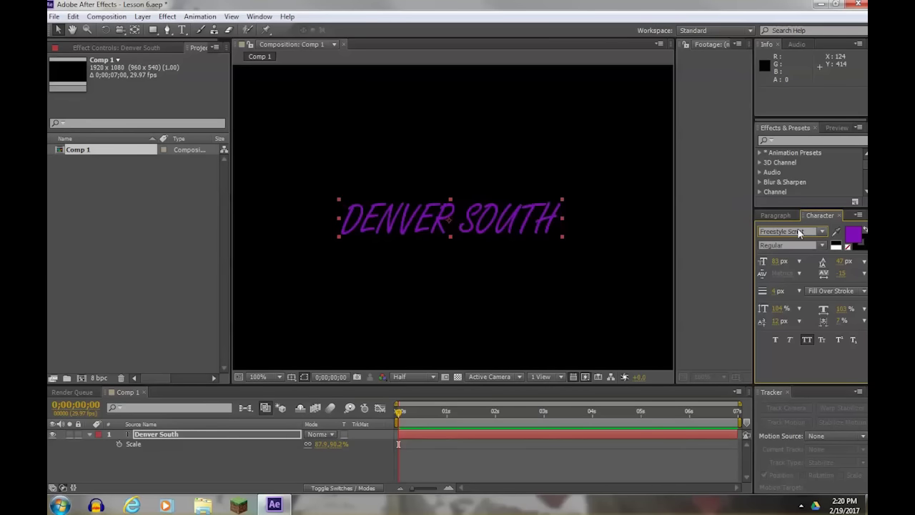
{"action": "key", "text": "Down"}
{"action": "key", "text": "Up"}
{"action": "key", "text": "Up"}
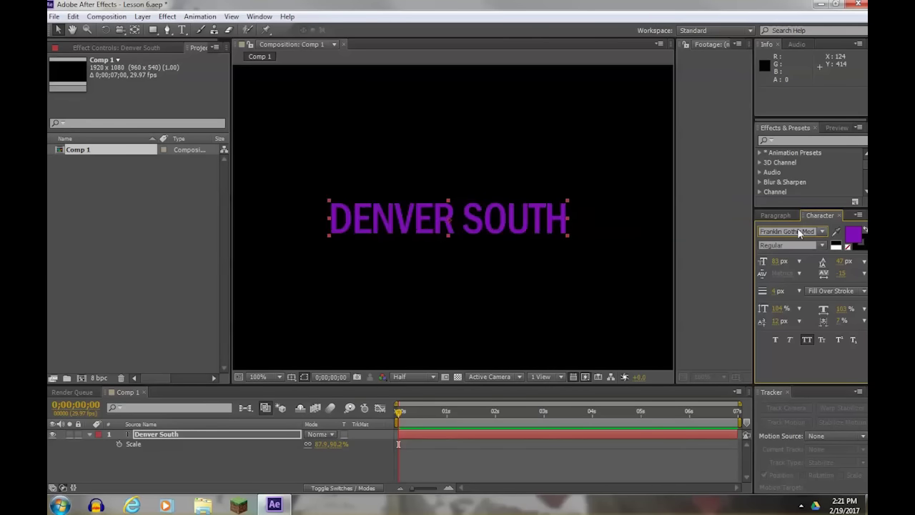
{"action": "key", "text": "Up"}
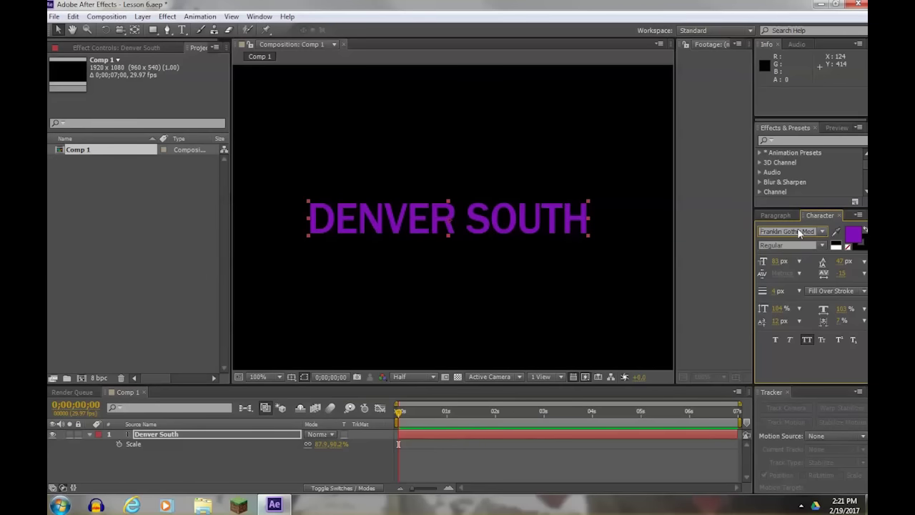
Step: Darken the purple text fill and set the stroke colour to white
{"action": "left_click", "coordinate": [853, 236]}
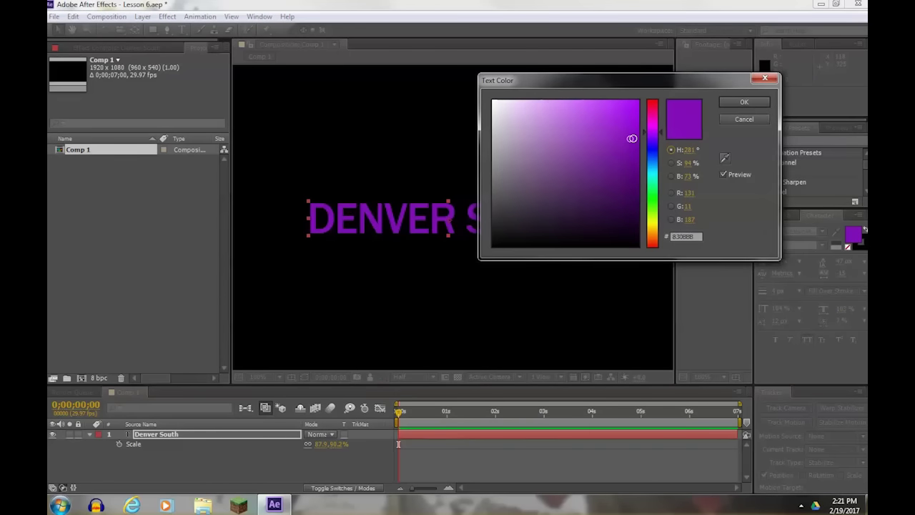
{"action": "mouse_move", "coordinate": [631, 139]}
{"action": "left_mouse_down"}
{"action": "mouse_move", "coordinate": [628, 159]}
{"action": "mouse_move", "coordinate": [633, 147]}
{"action": "left_mouse_up"}
{"action": "left_click", "coordinate": [744, 102]}
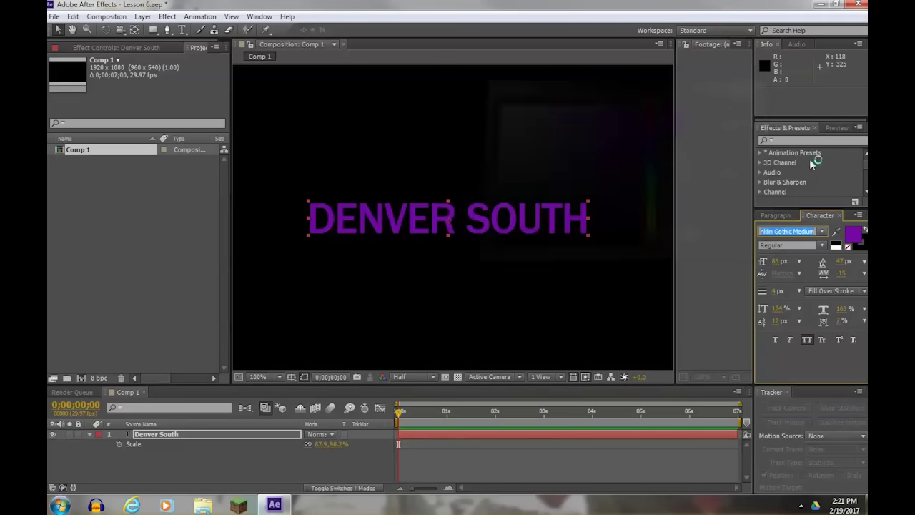
{"action": "left_click", "coordinate": [857, 245]}
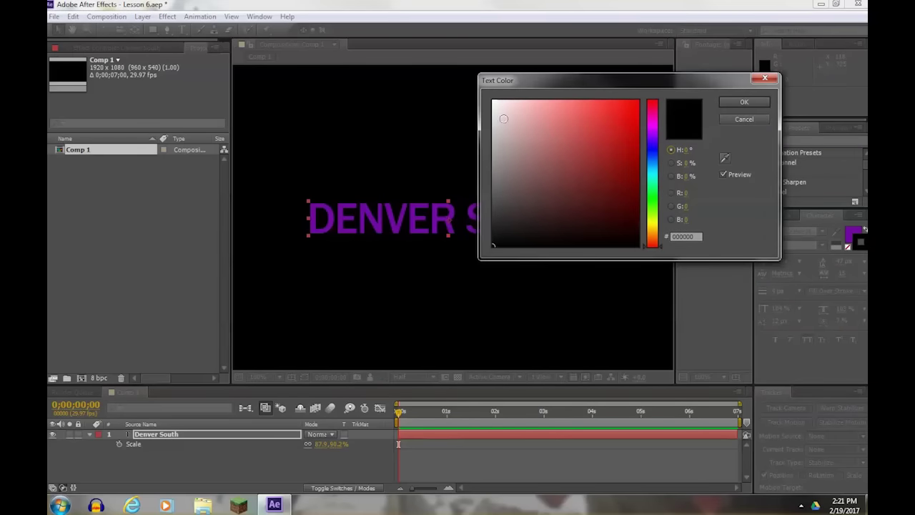
{"action": "left_click", "coordinate": [490, 100]}
{"action": "left_click", "coordinate": [734, 101]}
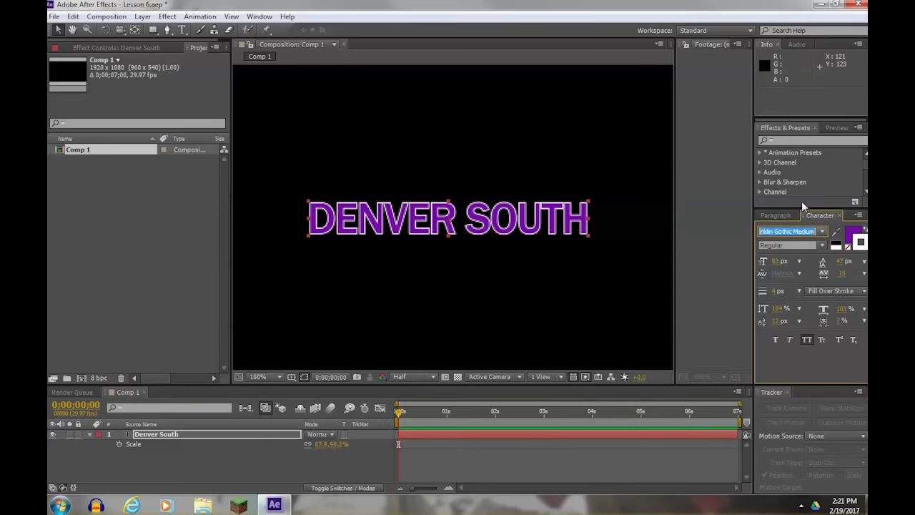
Step: Widen the white stroke to about 4 px, keeping Fill Over Stroke
{"action": "left_click", "coordinate": [774, 291]}
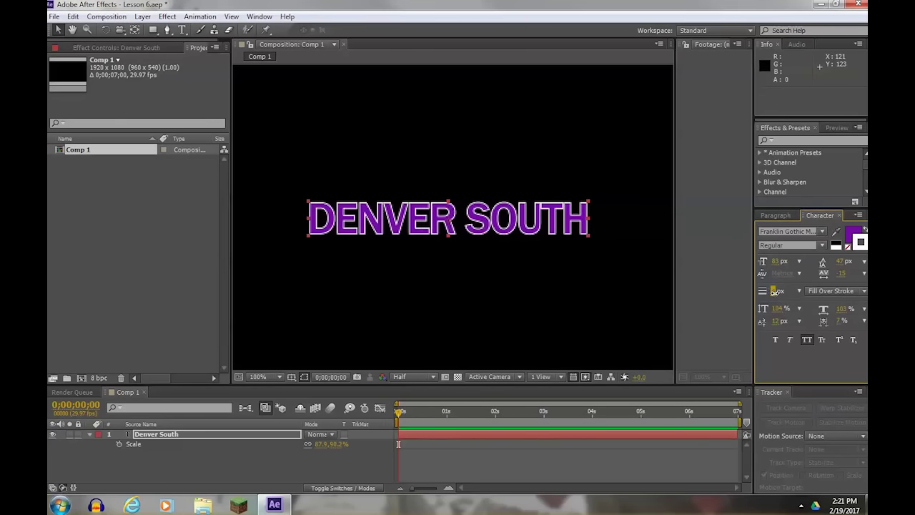
{"action": "mouse_move", "coordinate": [770, 290]}
{"action": "left_mouse_down"}
{"action": "mouse_move", "coordinate": [776, 283]}
{"action": "mouse_move", "coordinate": [759, 280]}
{"action": "left_mouse_up"}
{"action": "left_click", "coordinate": [850, 291]}
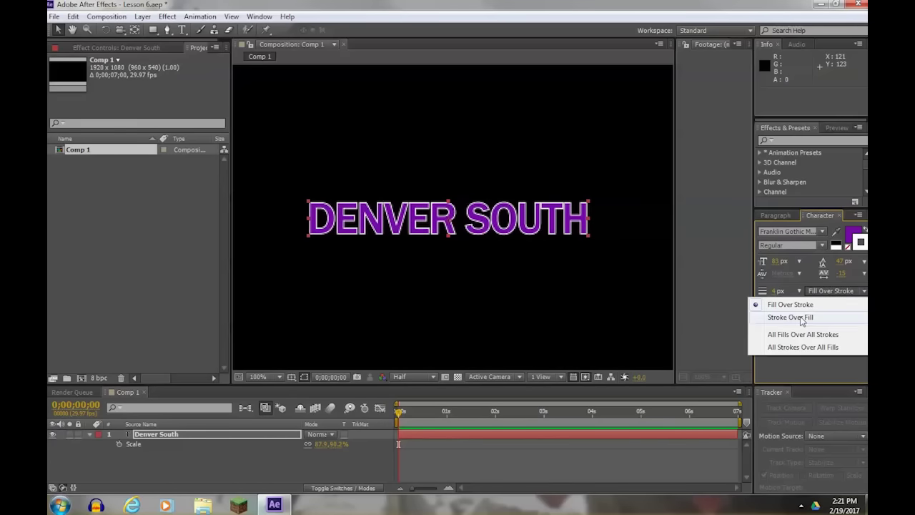
{"action": "left_click", "coordinate": [800, 318]}
{"action": "left_click", "coordinate": [850, 291]}
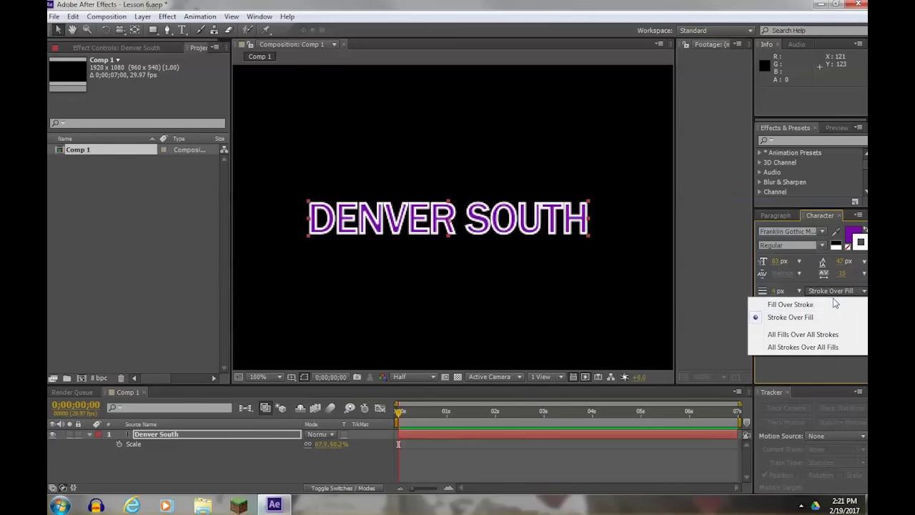
{"action": "left_click", "coordinate": [806, 305]}
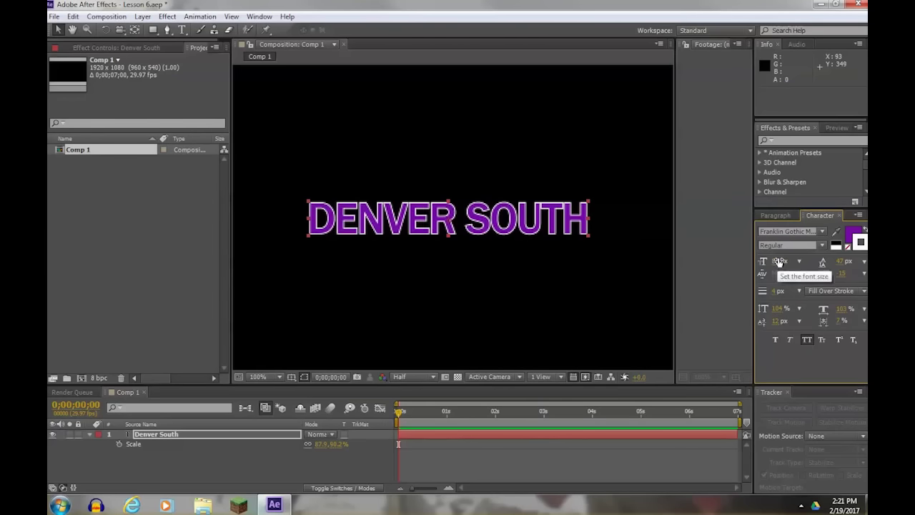
Step: Increase the font size slightly, set tracking to 64 and horizontal scale to 93%
{"action": "left_click_drag", "start_coordinate": [778, 261], "coordinate": [775, 258]}
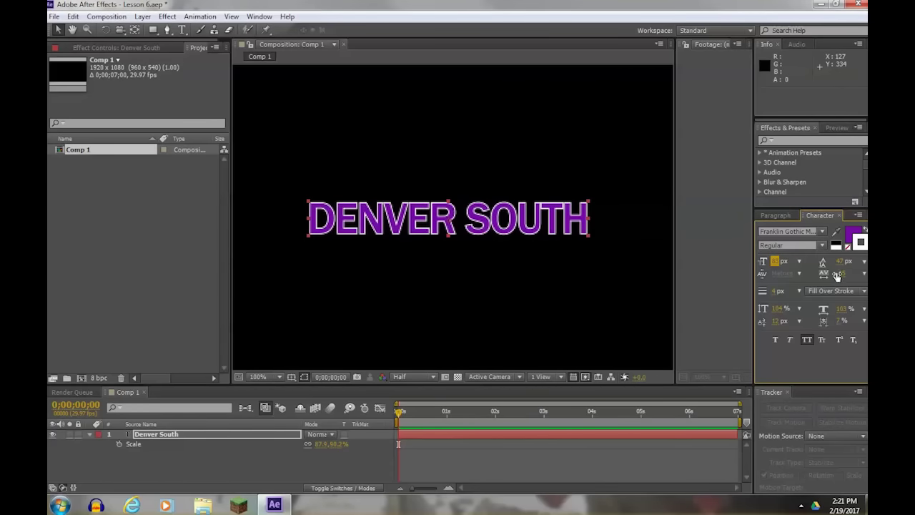
{"action": "left_click_drag", "start_coordinate": [830, 276], "coordinate": [775, 321]}
{"action": "left_click_drag", "start_coordinate": [840, 308], "coordinate": [832, 320]}
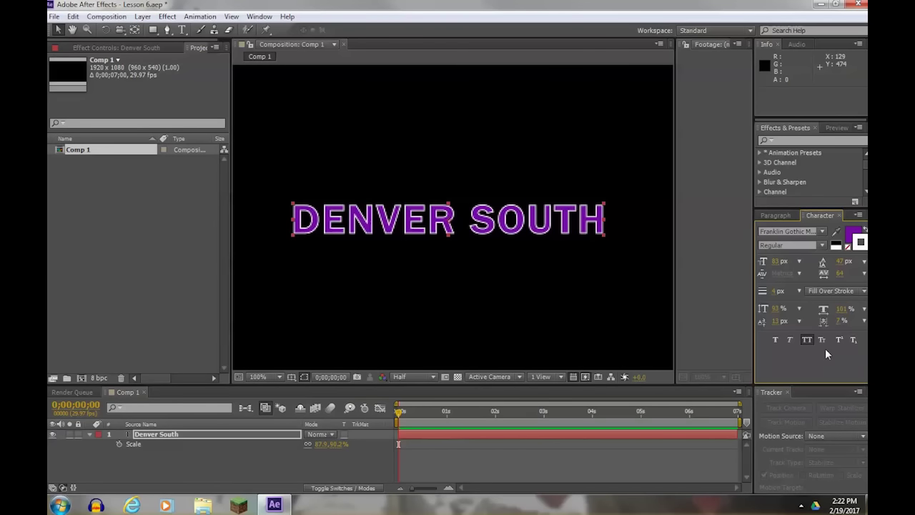
Step: Nudge the title slightly up-left and set viewer magnification to Fit
{"action": "left_click_drag", "start_coordinate": [450, 223], "coordinate": [446, 217]}
{"action": "left_click", "coordinate": [447, 217]}
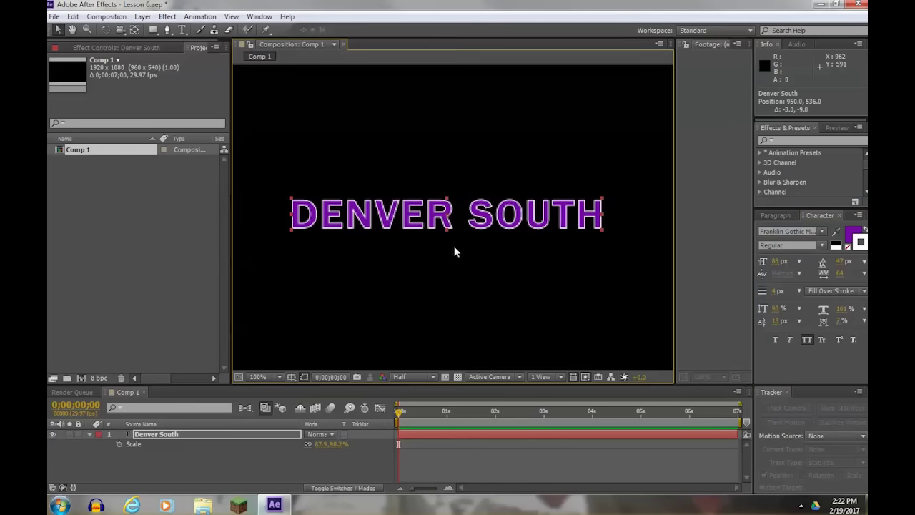
{"action": "left_click", "coordinate": [275, 376]}
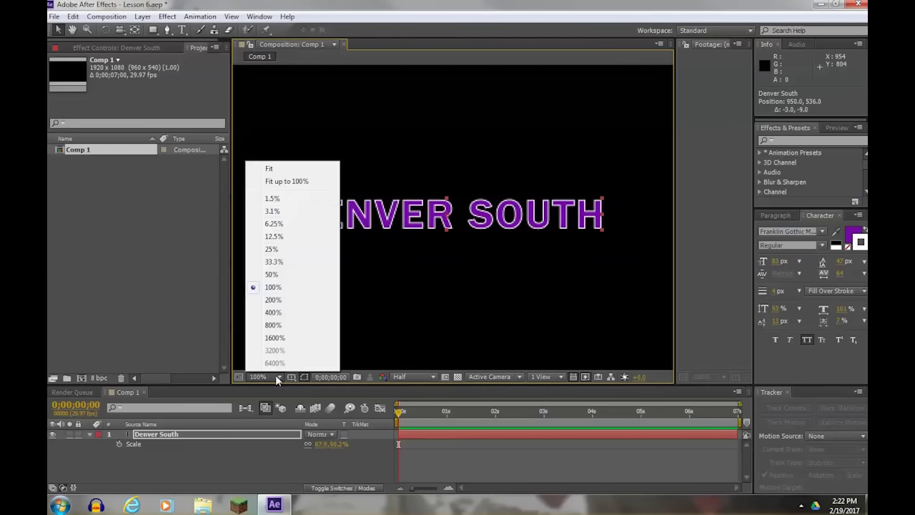
{"action": "left_click", "coordinate": [279, 178]}
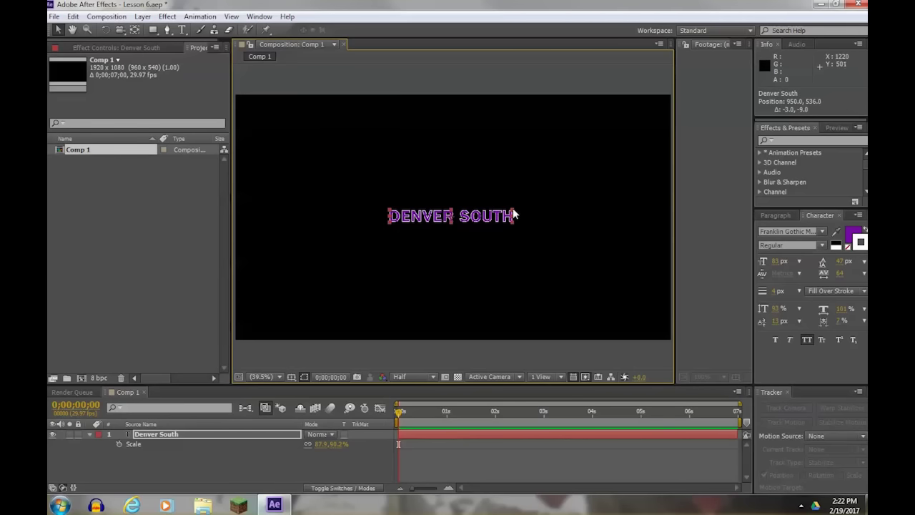
Step: Enlarge the title to about 172.1, 296.3% scale and reposition it slightly up-left
{"action": "left_click_drag", "start_coordinate": [513, 208], "coordinate": [571, 194]}
{"action": "left_click_drag", "start_coordinate": [510, 220], "coordinate": [506, 215]}
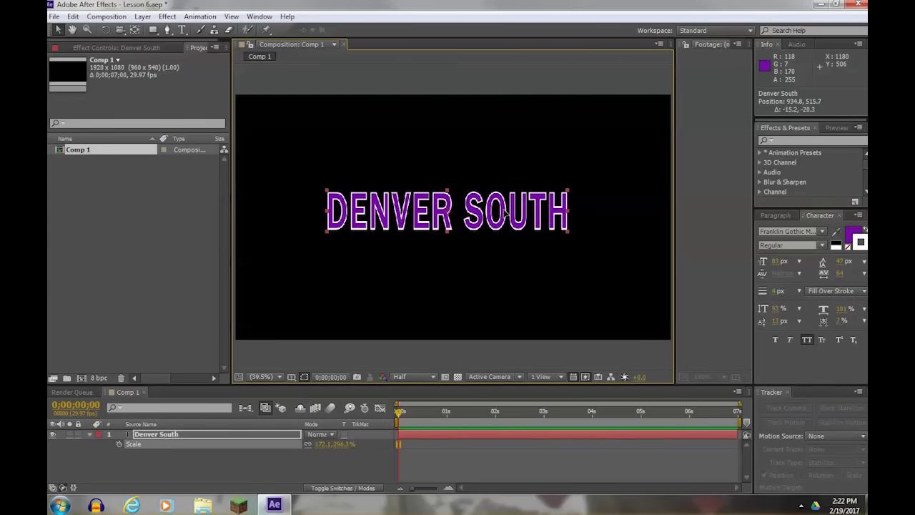
{"action": "left_click", "coordinate": [221, 467]}
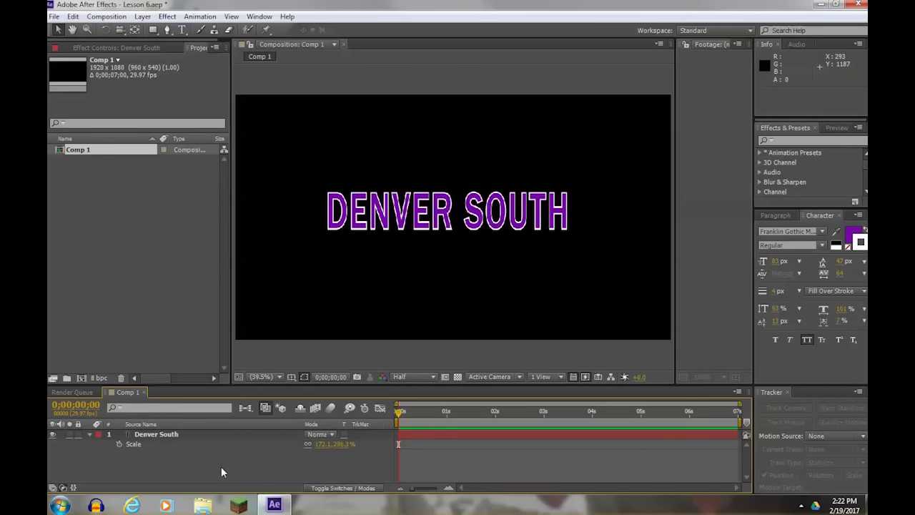
{"action": "left_click", "coordinate": [151, 435]}
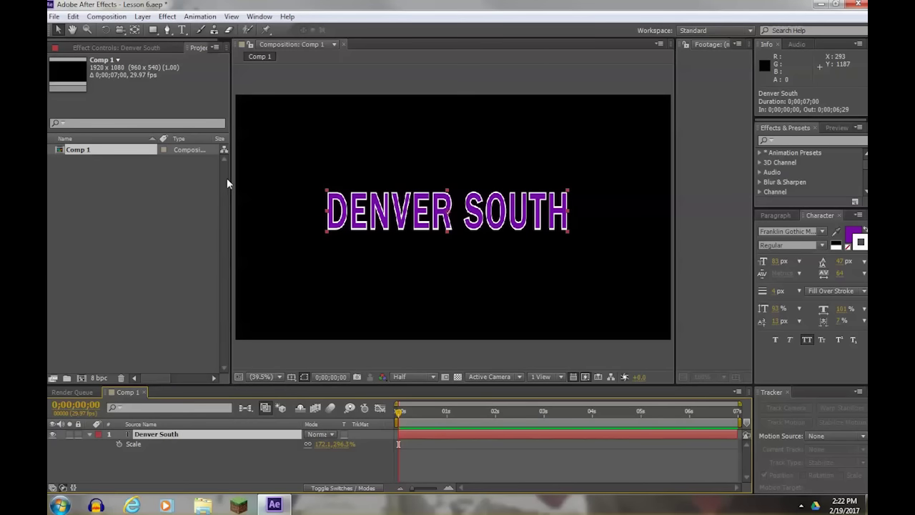
{"action": "left_click", "coordinate": [200, 17]}
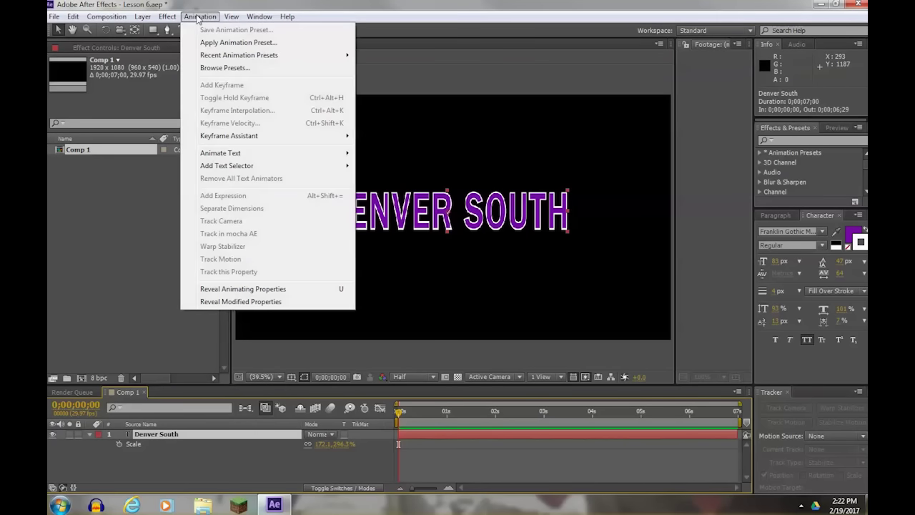
Step: Browse presets in Adobe Bridge and open the Text > Animate In folder
{"action": "left_click", "coordinate": [210, 69]}
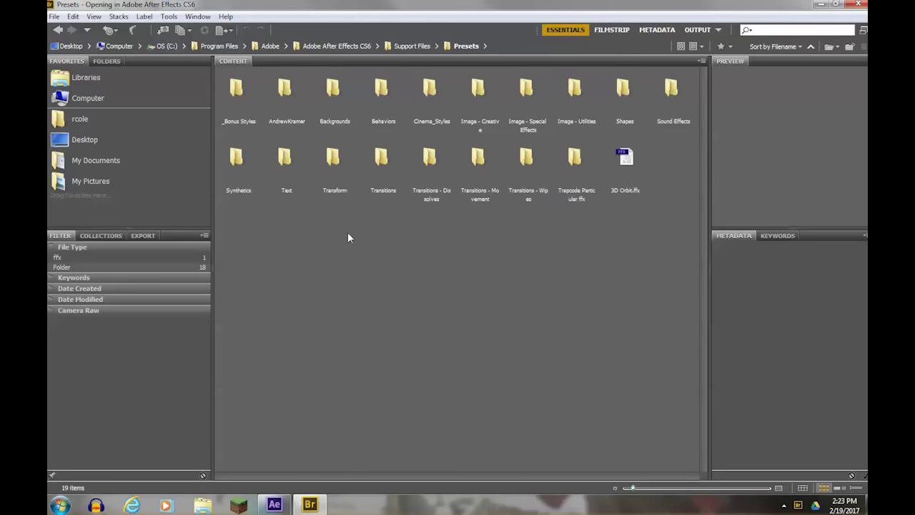
{"action": "double_click", "coordinate": [286, 159]}
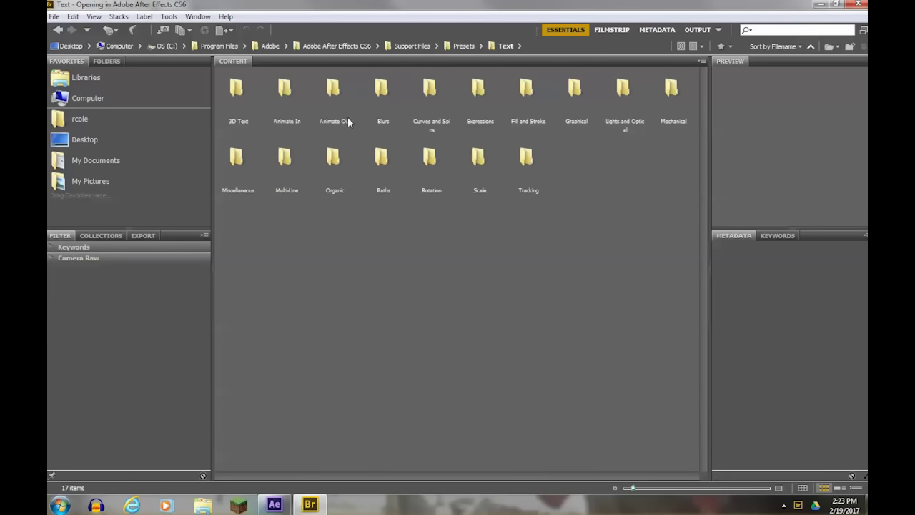
{"action": "left_click", "coordinate": [283, 90]}
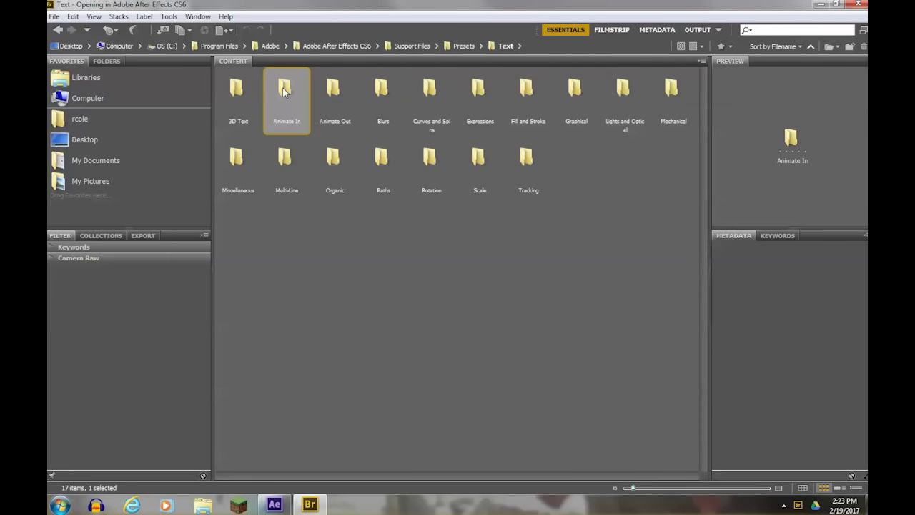
{"action": "left_click", "coordinate": [334, 90]}
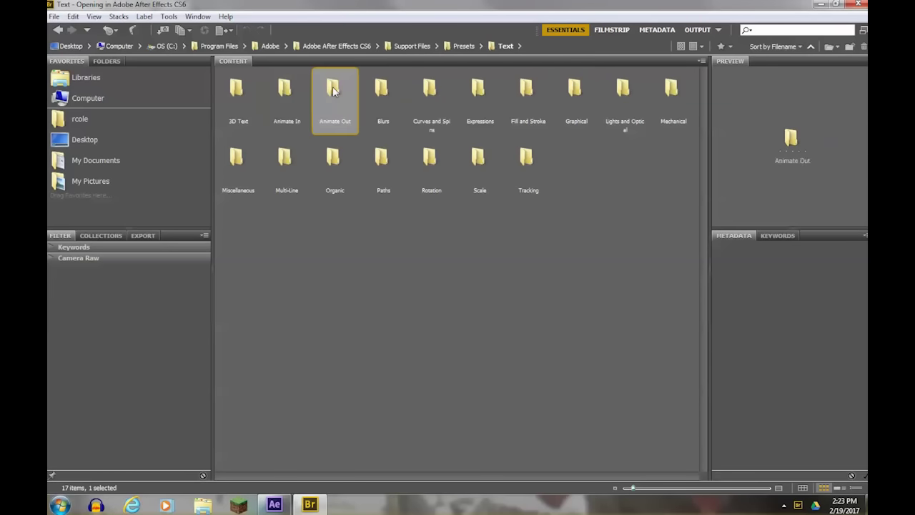
{"action": "double_click", "coordinate": [289, 90]}
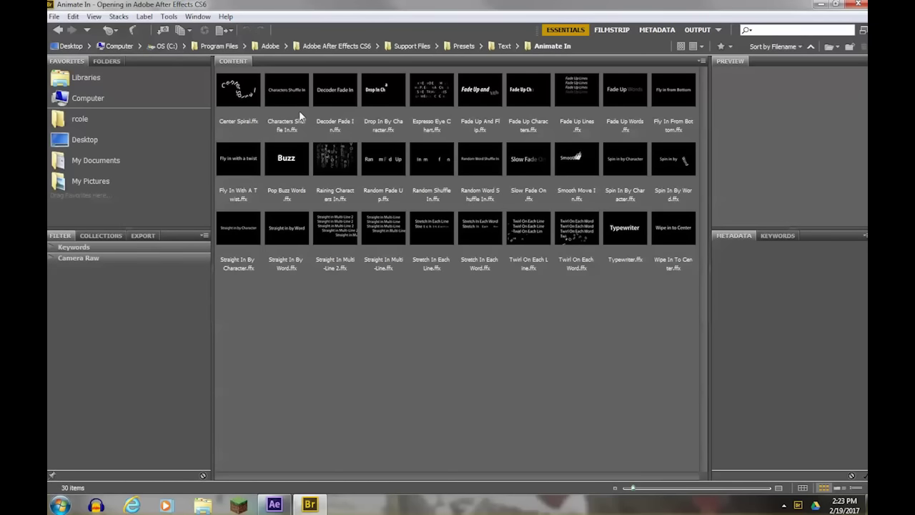
Step: Preview the Center Spiral, Random Word Shuffle In and Smooth Move In presets
{"action": "left_click", "coordinate": [241, 90]}
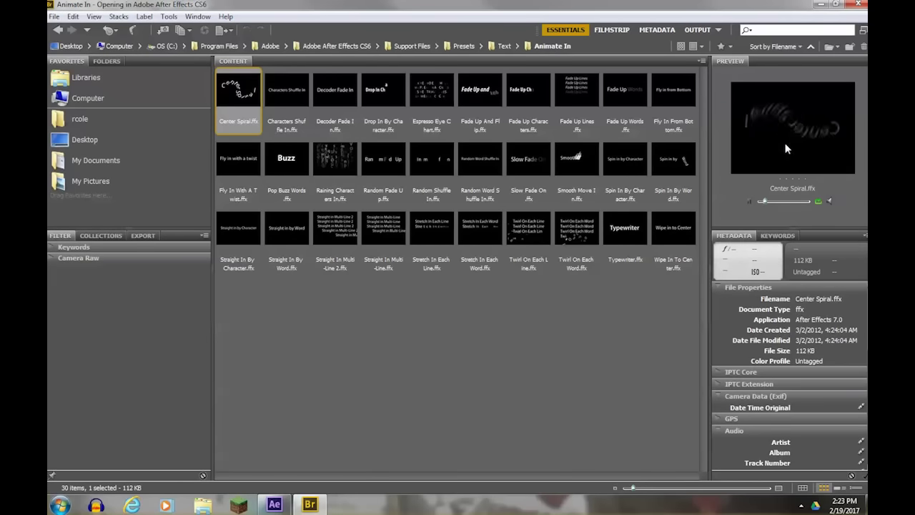
{"action": "left_click", "coordinate": [481, 156]}
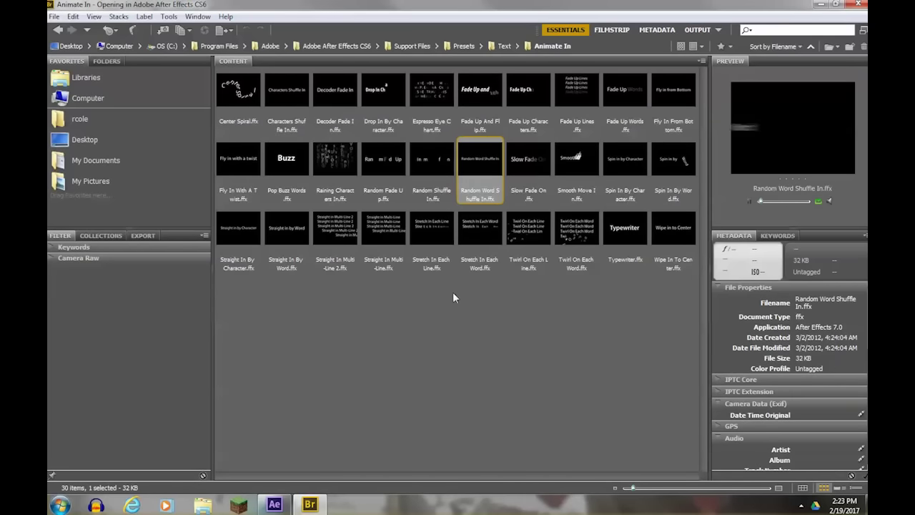
{"action": "left_click", "coordinate": [581, 163]}
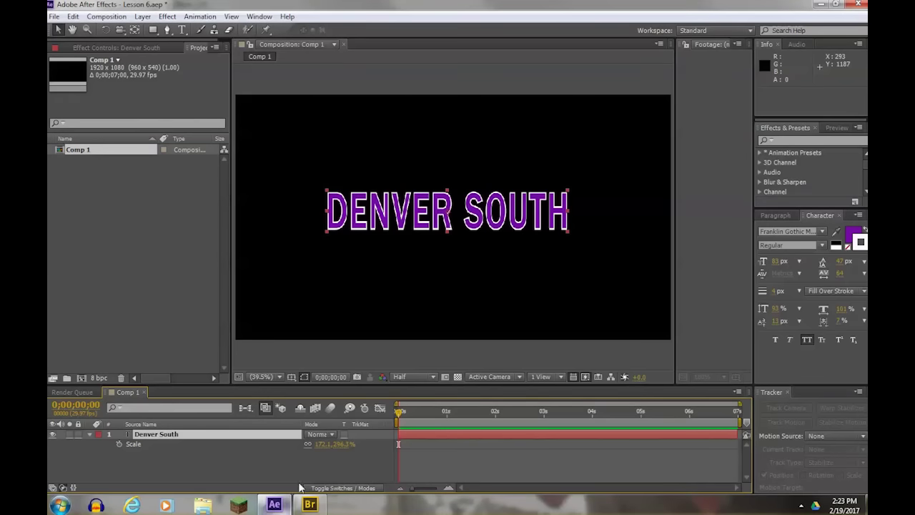
Step: Apply the Smooth Move In preset from Bridge to DENVER SOUTH and preview its skewed sweep-in
{"action": "mouse_move", "coordinate": [398, 413]}
{"action": "left_mouse_down"}
{"action": "mouse_move", "coordinate": [698, 408]}
{"action": "mouse_move", "coordinate": [501, 416]}
{"action": "mouse_move", "coordinate": [554, 419]}
{"action": "mouse_move", "coordinate": [543, 422]}
{"action": "left_mouse_up"}
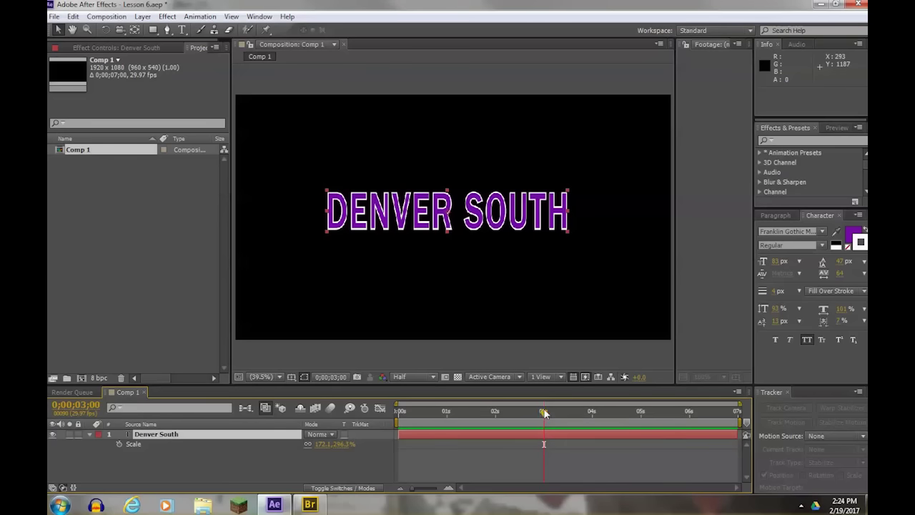
{"action": "left_click_drag", "start_coordinate": [543, 413], "coordinate": [398, 417]}
{"action": "left_click", "coordinate": [310, 505]}
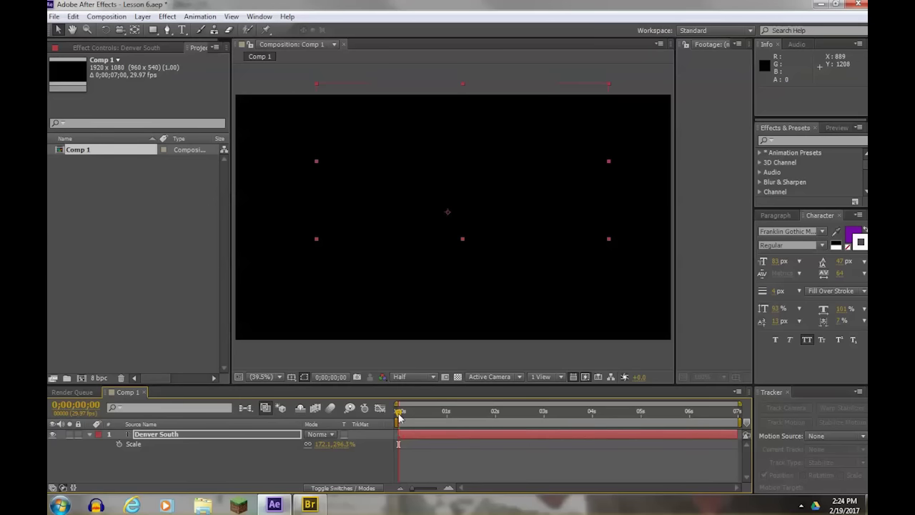
{"action": "left_click_drag", "start_coordinate": [399, 416], "coordinate": [418, 423]}
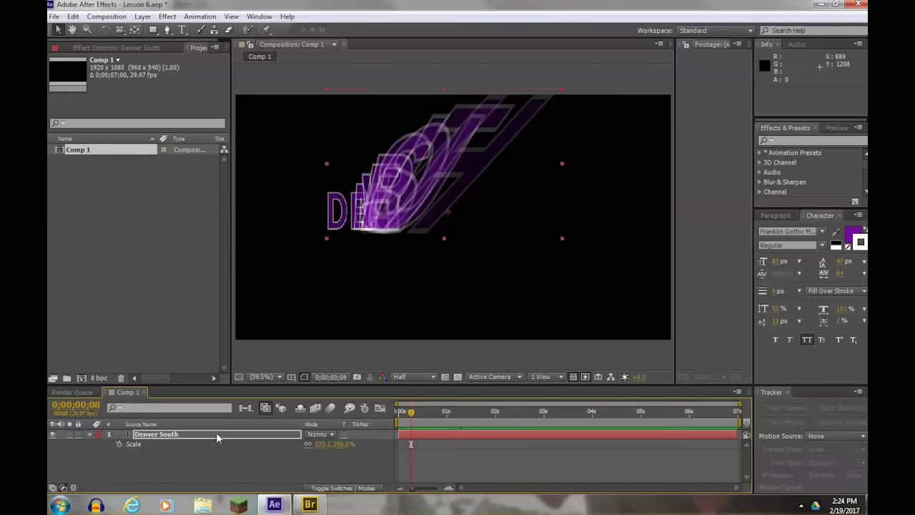
Step: Expand DENVER SOUTH's Text properties and drag the panel divider up to enlarge the timeline
{"action": "key", "text": "Return"}
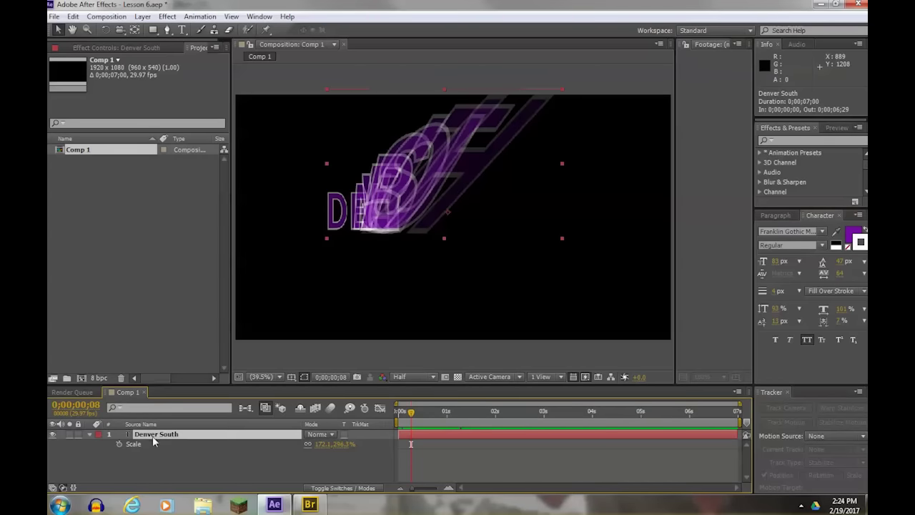
{"action": "left_click", "coordinate": [90, 434]}
{"action": "left_click", "coordinate": [90, 435]}
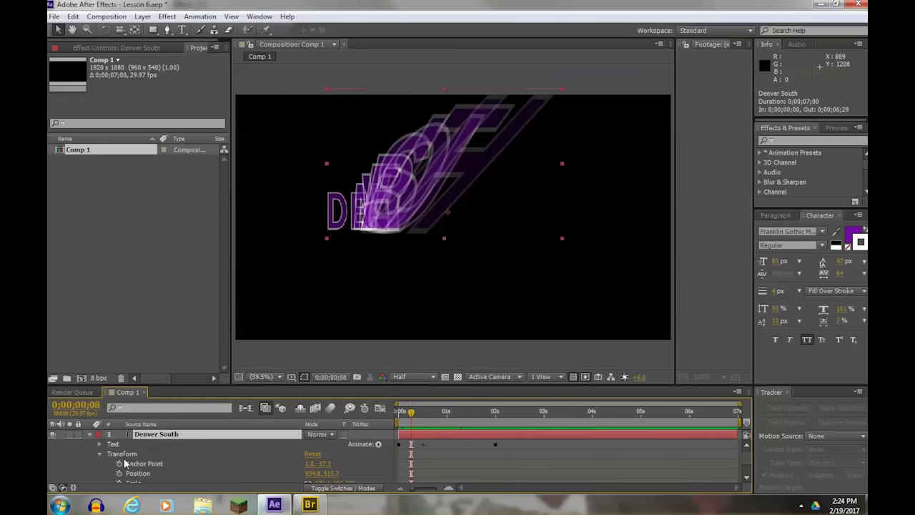
{"action": "scroll", "coordinate": [130, 465], "scroll_direction": "down", "scroll_amount": 1}
{"action": "scroll", "coordinate": [128, 466], "scroll_direction": "up", "scroll_amount": 1}
{"action": "scroll", "coordinate": [128, 466], "scroll_direction": "down", "scroll_amount": 1}
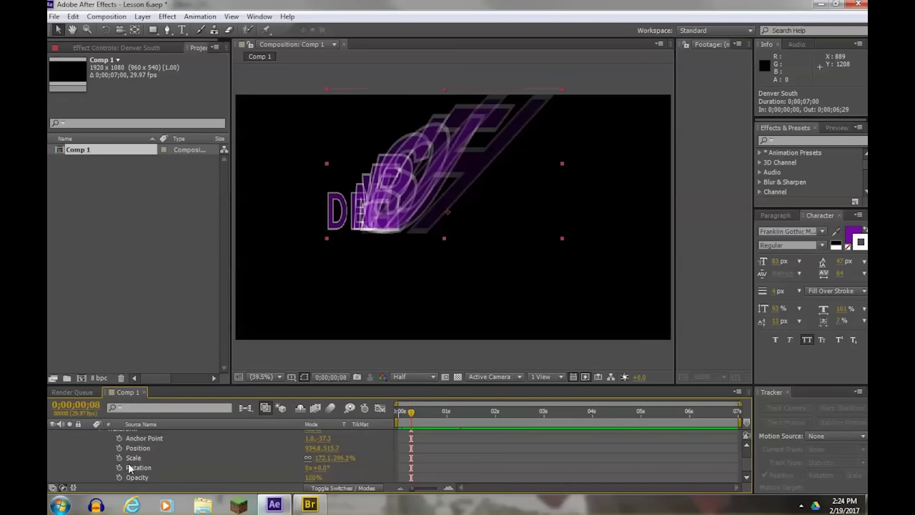
{"action": "scroll", "coordinate": [128, 466], "scroll_direction": "up", "scroll_amount": 1}
{"action": "left_click", "coordinate": [99, 453]}
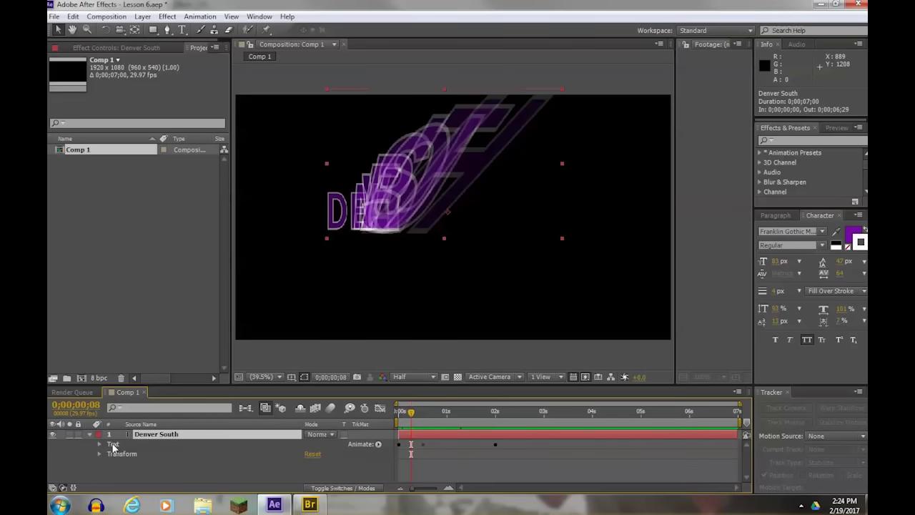
{"action": "left_click", "coordinate": [100, 444]}
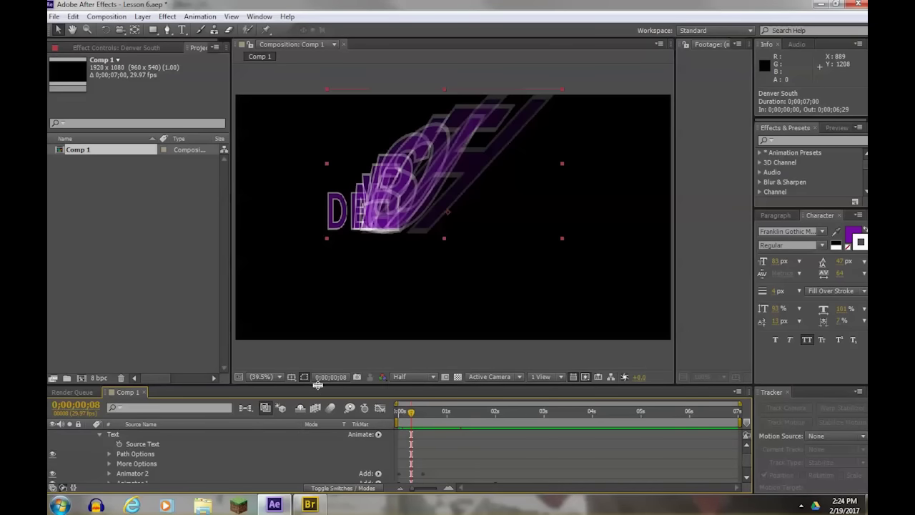
{"action": "left_click_drag", "start_coordinate": [318, 384], "coordinate": [325, 320]}
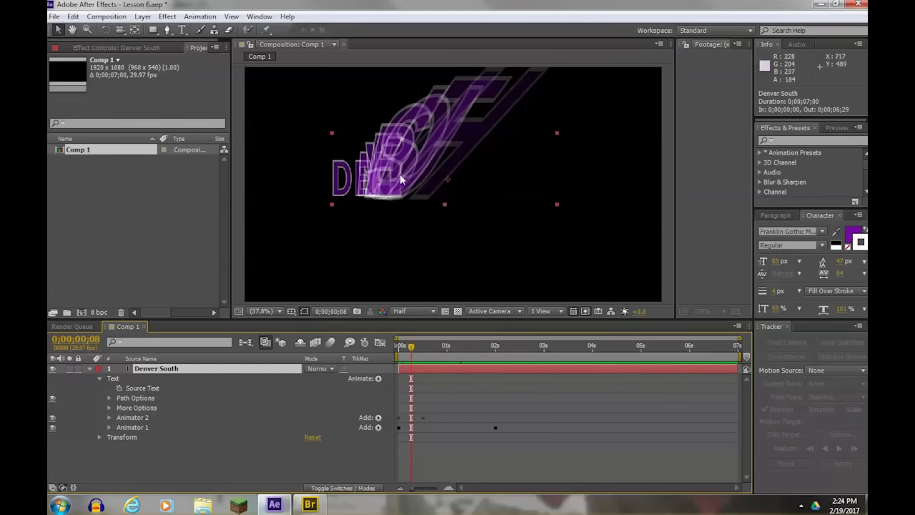
Step: Raise Animator 1's Skew to 60.2 and delete the unwanted test Skew keyframe
{"action": "left_click", "coordinate": [109, 417]}
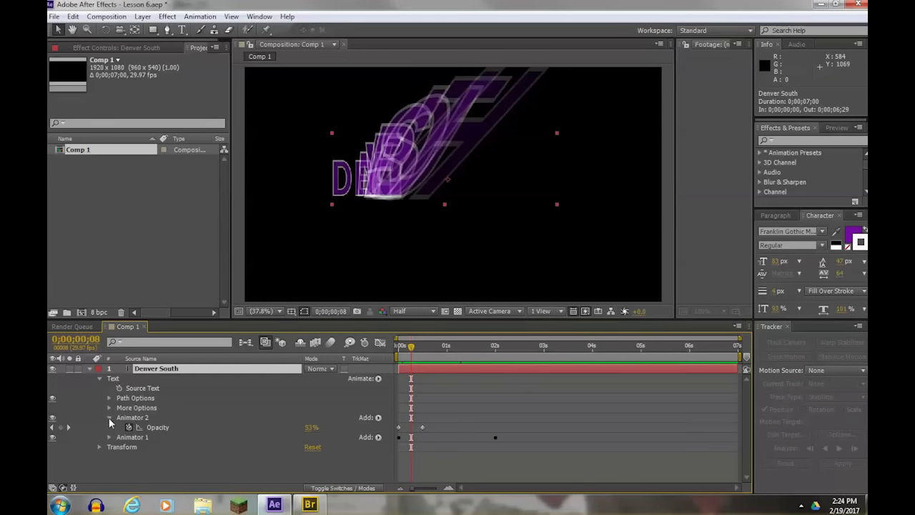
{"action": "left_click", "coordinate": [110, 421]}
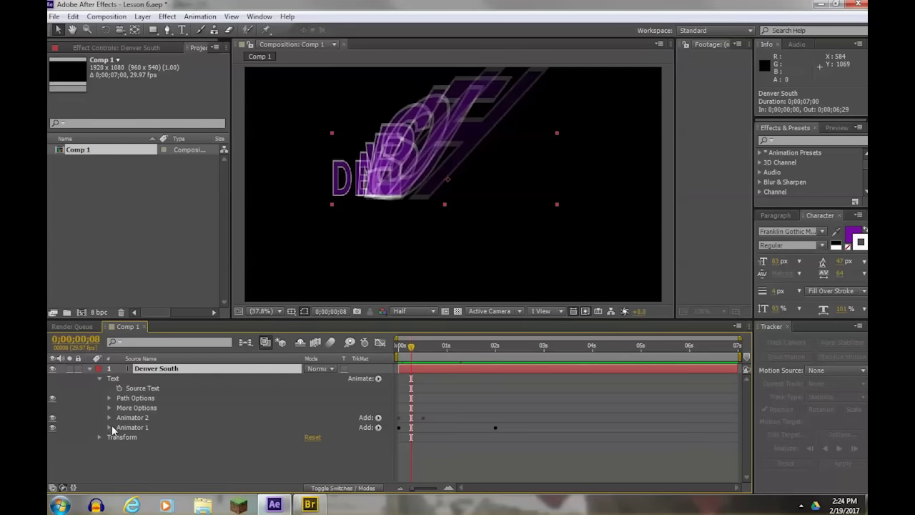
{"action": "left_click", "coordinate": [110, 425]}
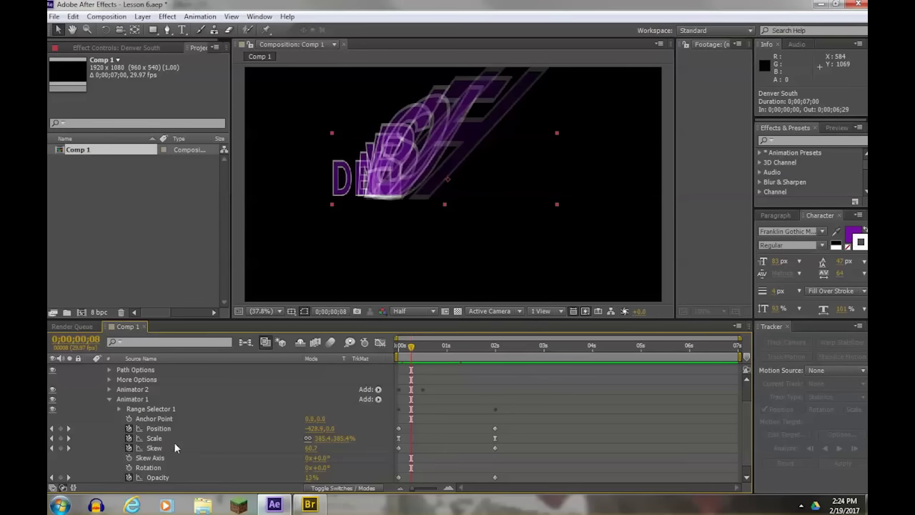
{"action": "scroll", "coordinate": [179, 436], "scroll_direction": "down", "scroll_amount": 1}
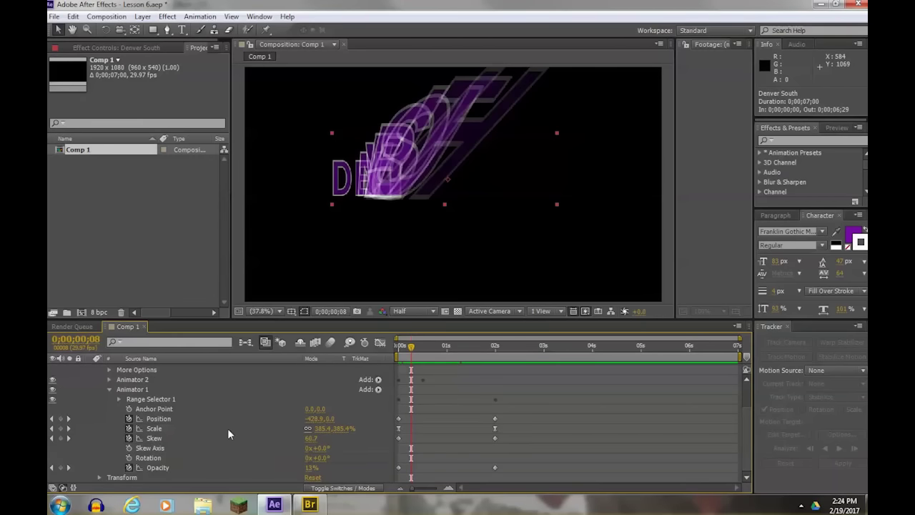
{"action": "scroll", "coordinate": [227, 428], "scroll_direction": "up", "scroll_amount": 3}
{"action": "scroll", "coordinate": [227, 428], "scroll_direction": "down", "scroll_amount": 3}
{"action": "mouse_move", "coordinate": [313, 441]}
{"action": "left_mouse_down"}
{"action": "mouse_move", "coordinate": [323, 432]}
{"action": "mouse_move", "coordinate": [315, 435]}
{"action": "left_mouse_up"}
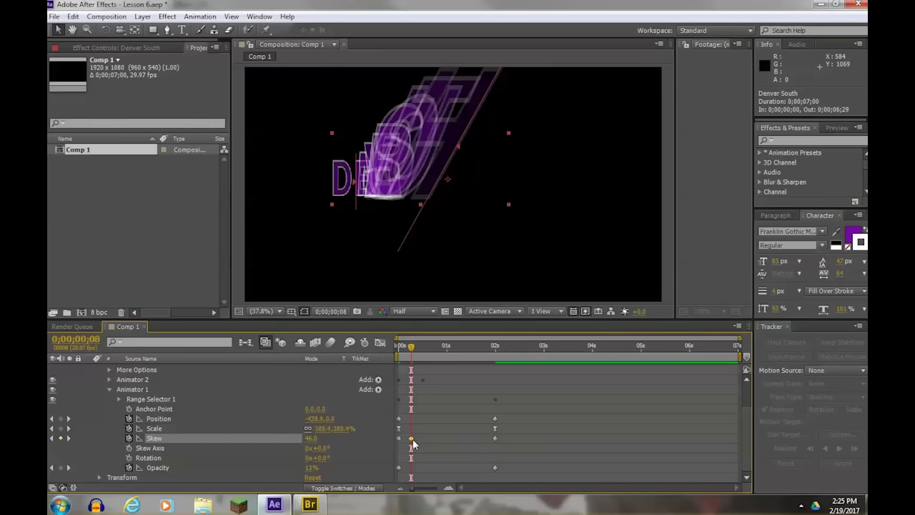
{"action": "left_click", "coordinate": [410, 438]}
{"action": "key", "text": "Delete"}
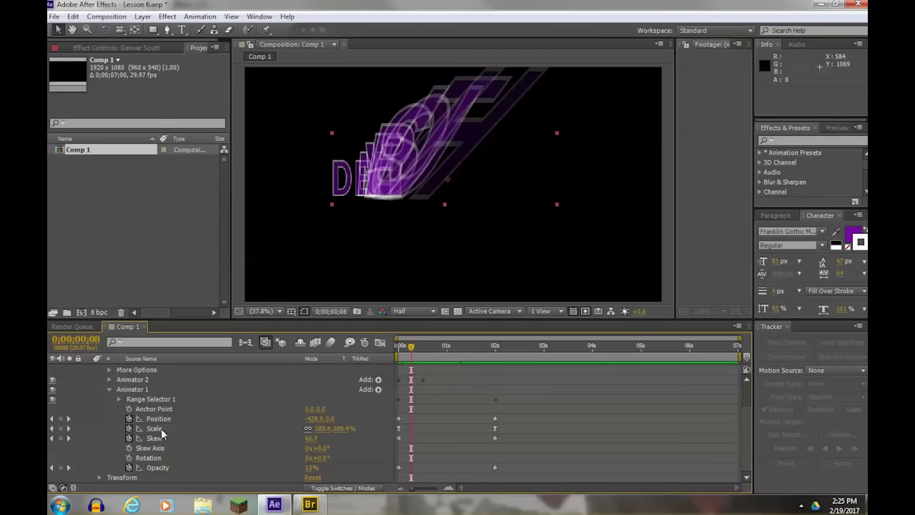
{"action": "left_click", "coordinate": [109, 389]}
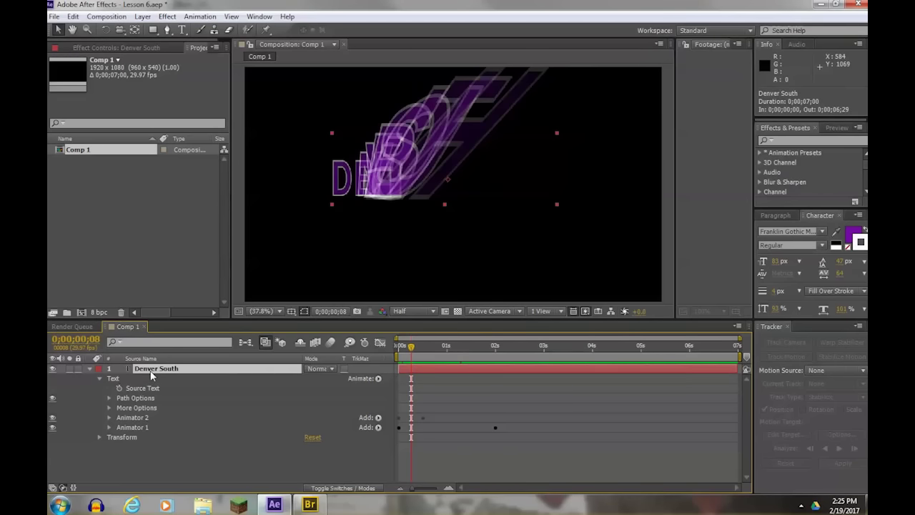
Step: Move the five end keyframes of the text animation earlier to about 0;00;02;13
{"action": "key", "text": "u"}
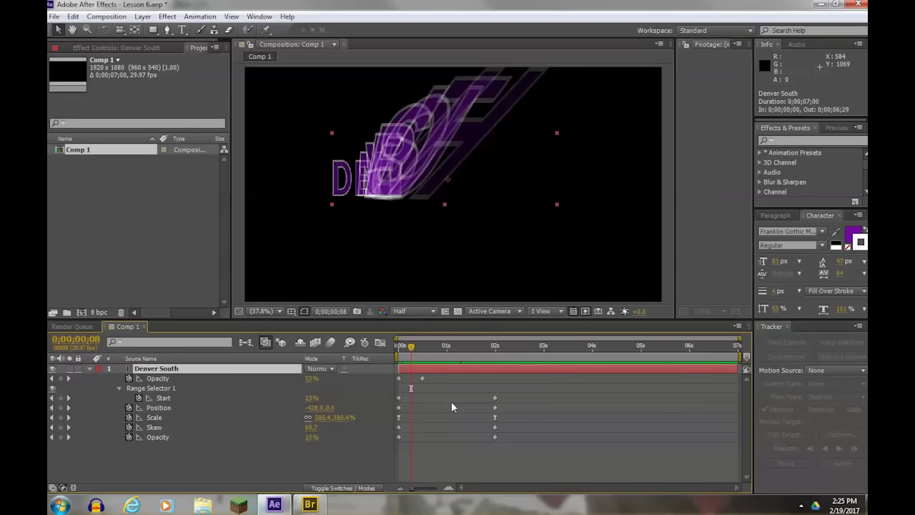
{"action": "left_click_drag", "start_coordinate": [412, 348], "coordinate": [473, 350]}
{"action": "left_click_drag", "start_coordinate": [487, 386], "coordinate": [544, 437]}
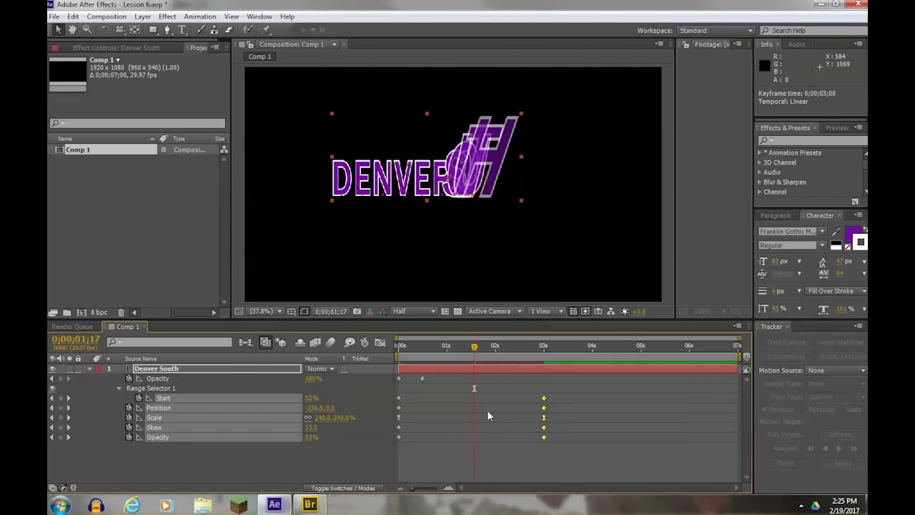
{"action": "left_click_drag", "start_coordinate": [474, 347], "coordinate": [465, 366]}
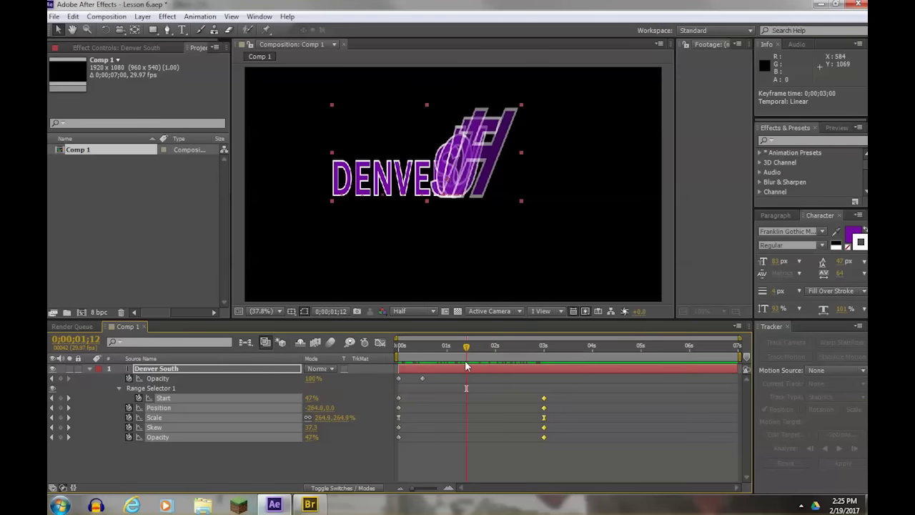
{"action": "left_click_drag", "start_coordinate": [521, 382], "coordinate": [495, 439]}
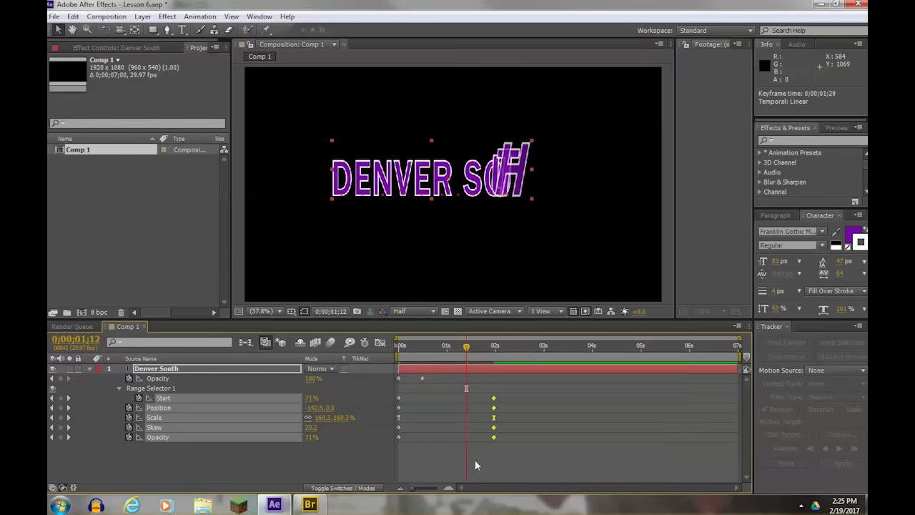
Step: Deselect, collapse the Denver South layer and preview the retimed animation
{"action": "left_click", "coordinate": [419, 464]}
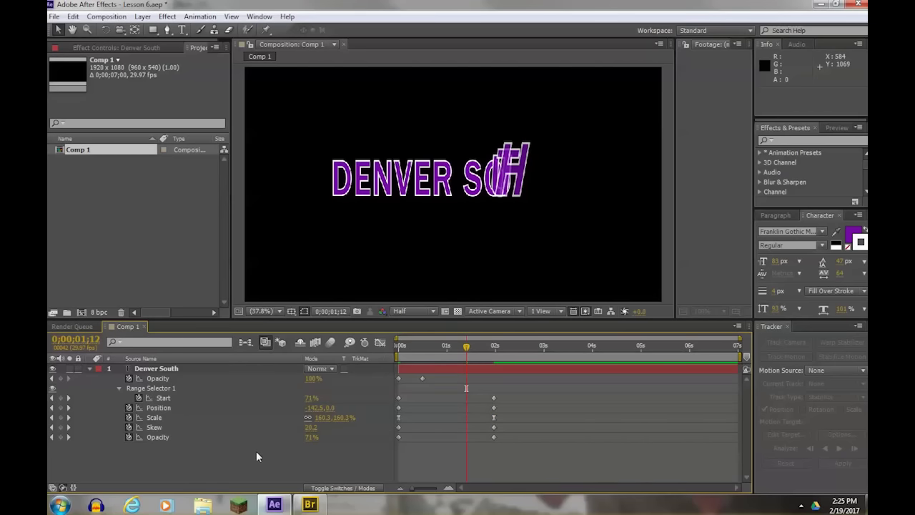
{"action": "left_click", "coordinate": [90, 367]}
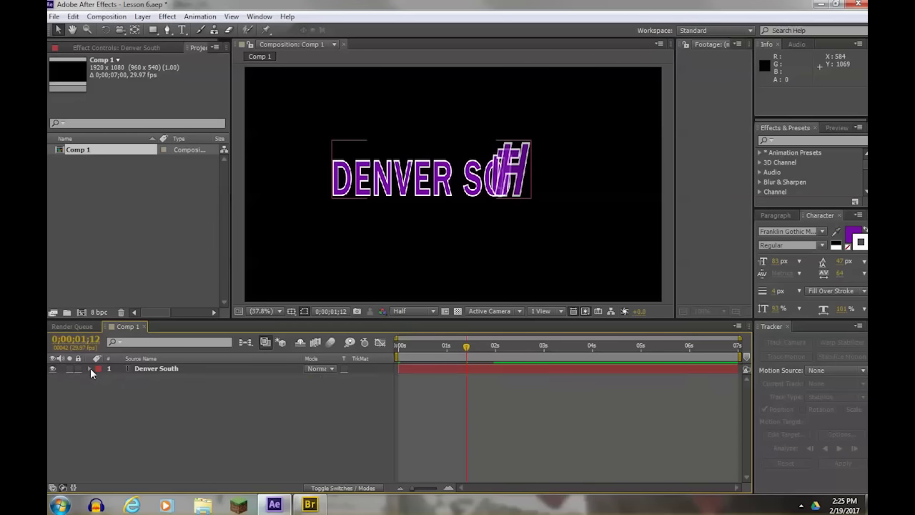
{"action": "left_click_drag", "start_coordinate": [410, 346], "coordinate": [636, 353]}
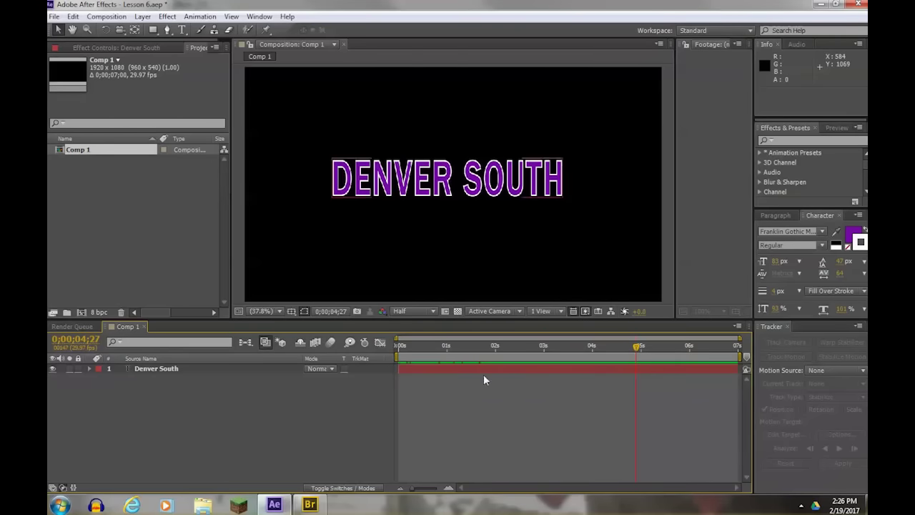
{"action": "left_click", "coordinate": [309, 504]}
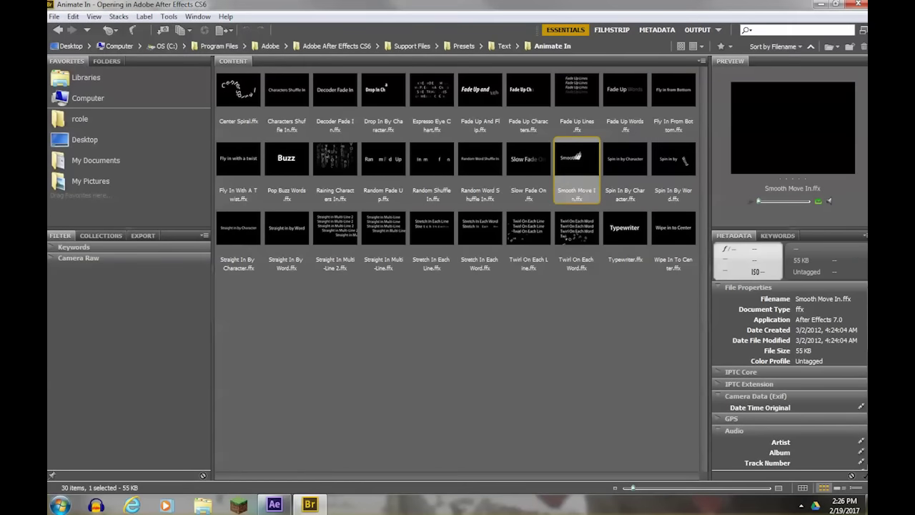
Step: Go from the Text folder into Animate Out and select Slide Off Right By Character.ffx
{"action": "left_click", "coordinate": [58, 30]}
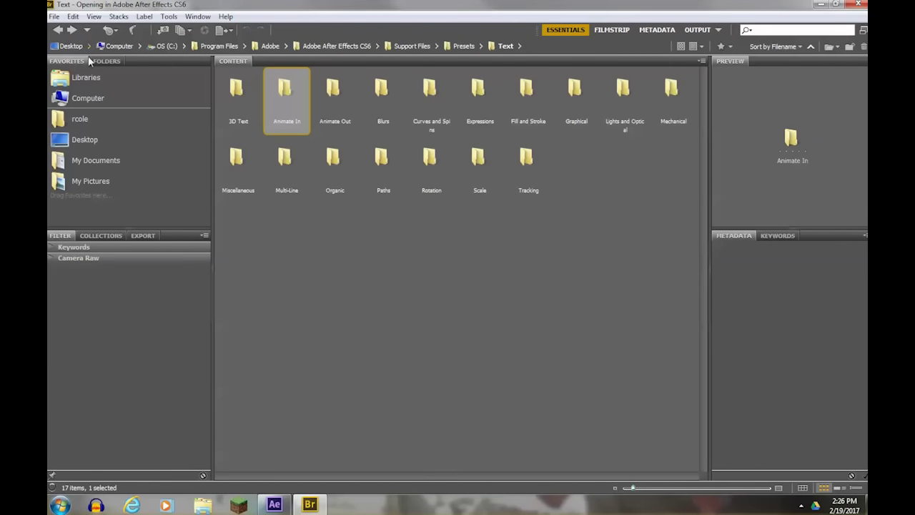
{"action": "double_click", "coordinate": [335, 90]}
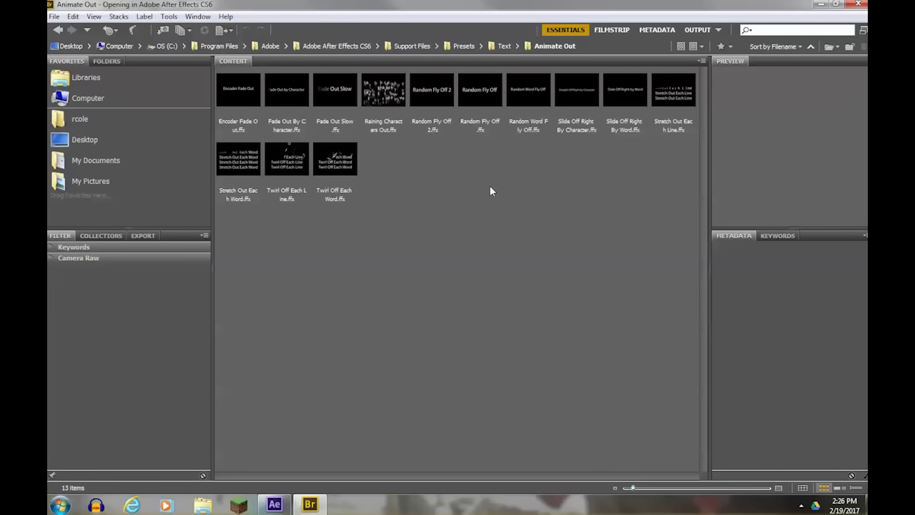
{"action": "left_click", "coordinate": [586, 97]}
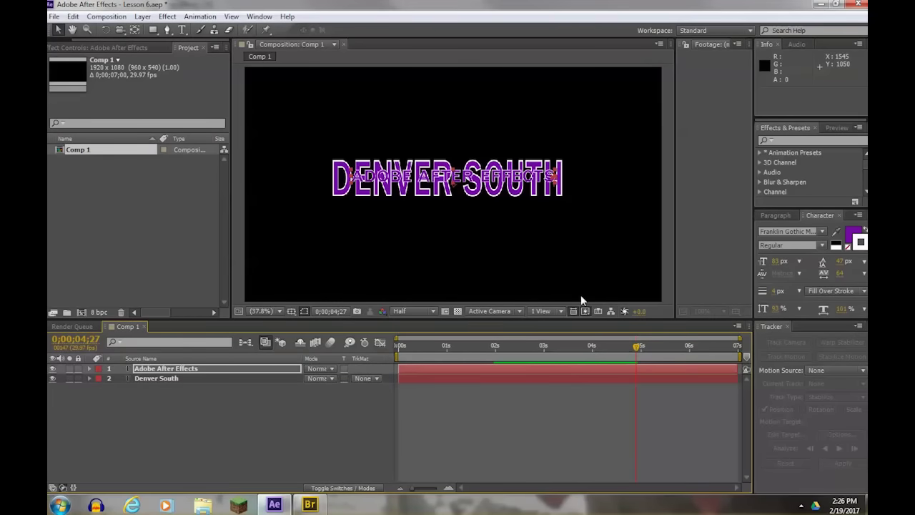
Step: Delete the stray Adobe After Effects layer and apply Slide Off Right By Character to Denver South
{"action": "left_click", "coordinate": [177, 371]}
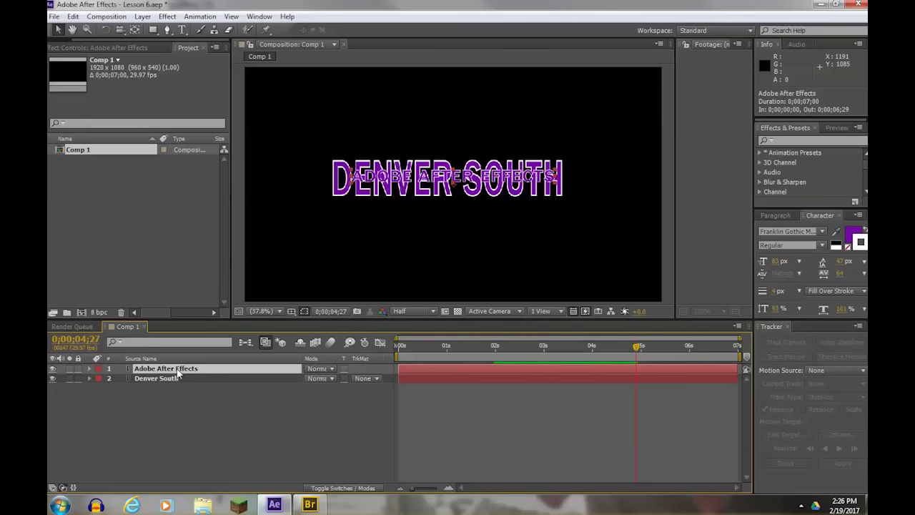
{"action": "key", "text": "Delete"}
{"action": "left_click", "coordinate": [169, 369]}
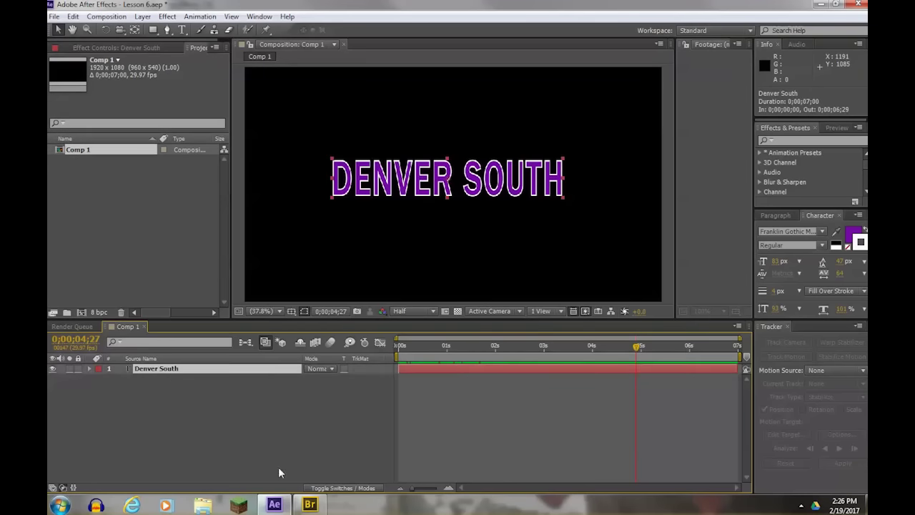
{"action": "left_click", "coordinate": [308, 505]}
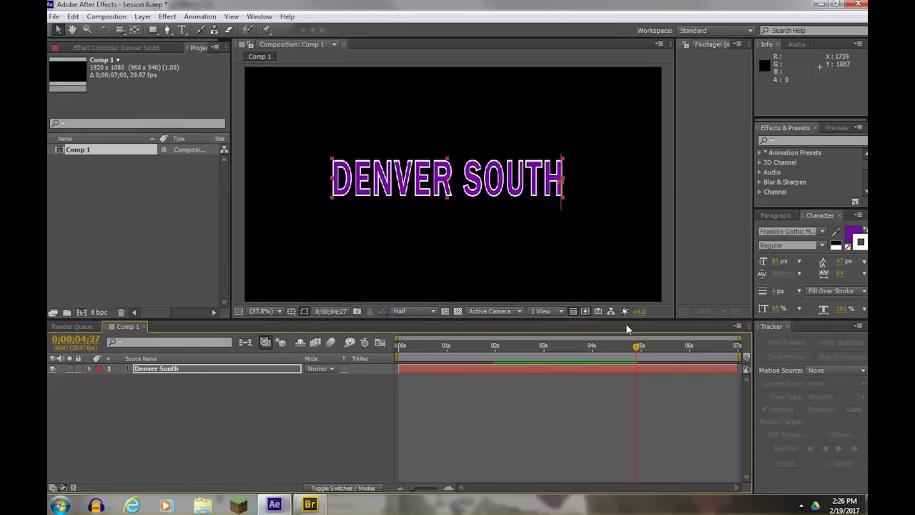
{"action": "left_click_drag", "start_coordinate": [636, 348], "coordinate": [678, 354]}
{"action": "left_click", "coordinate": [106, 17]}
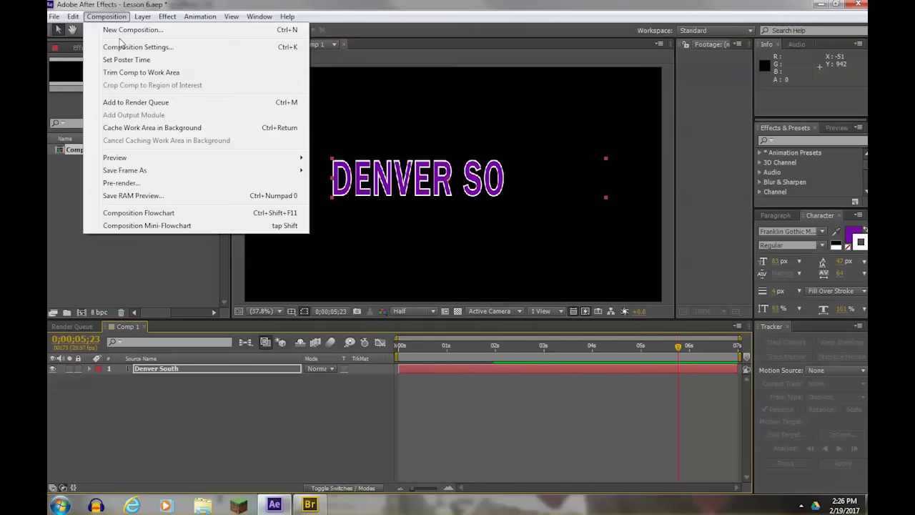
Step: Set Comp 1's duration to 0;00;09;00 in Composition Settings
{"action": "left_click", "coordinate": [123, 47]}
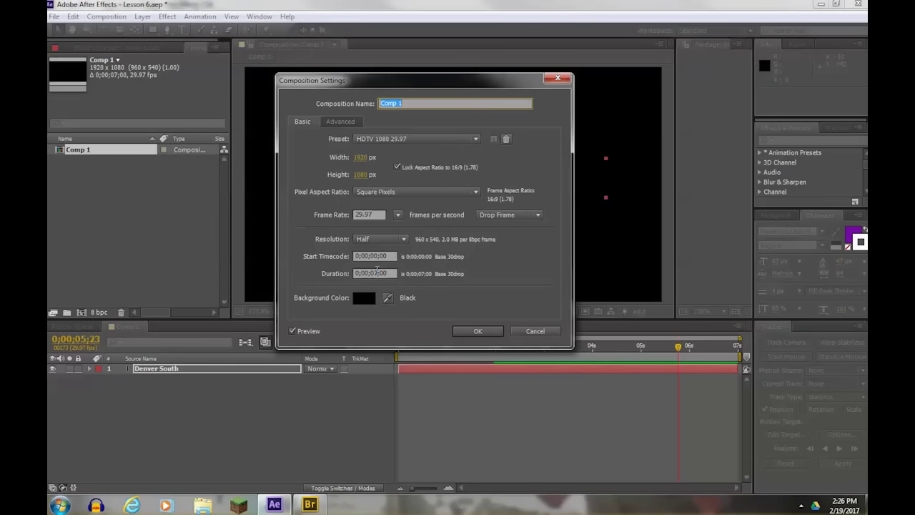
{"action": "left_click", "coordinate": [376, 271]}
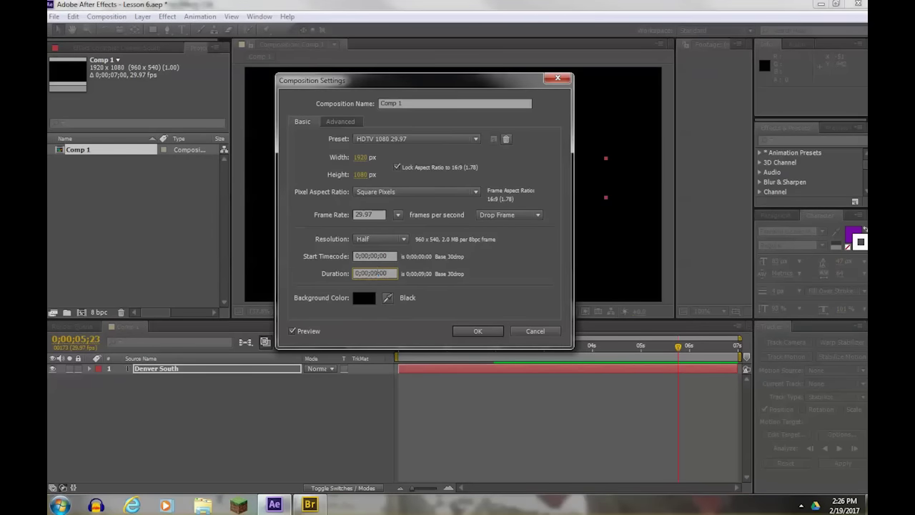
{"action": "left_click", "coordinate": [460, 324]}
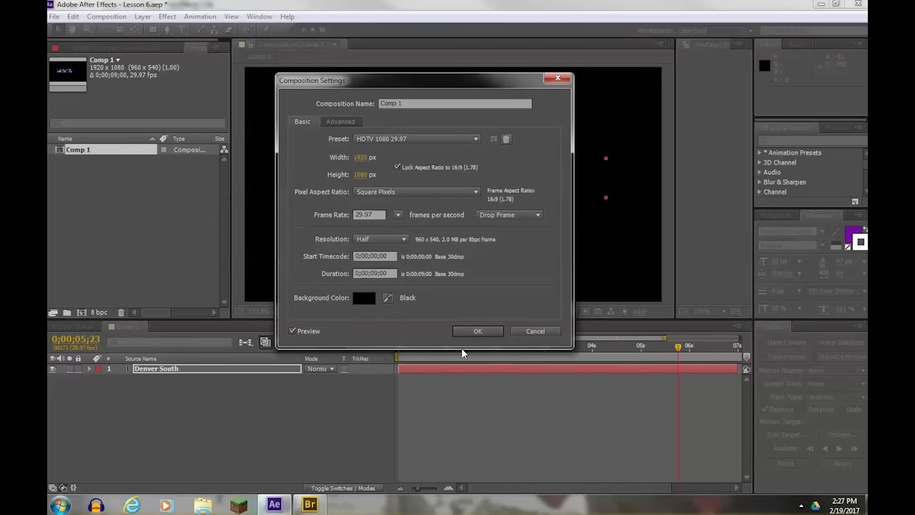
Step: Extend the Denver South layer's out point to 9 seconds and preview the slide-off
{"action": "left_click_drag", "start_coordinate": [665, 337], "coordinate": [740, 338]}
{"action": "left_click_drag", "start_coordinate": [664, 369], "coordinate": [743, 370]}
{"action": "left_click_drag", "start_coordinate": [619, 349], "coordinate": [701, 348]}
{"action": "left_click", "coordinate": [171, 372]}
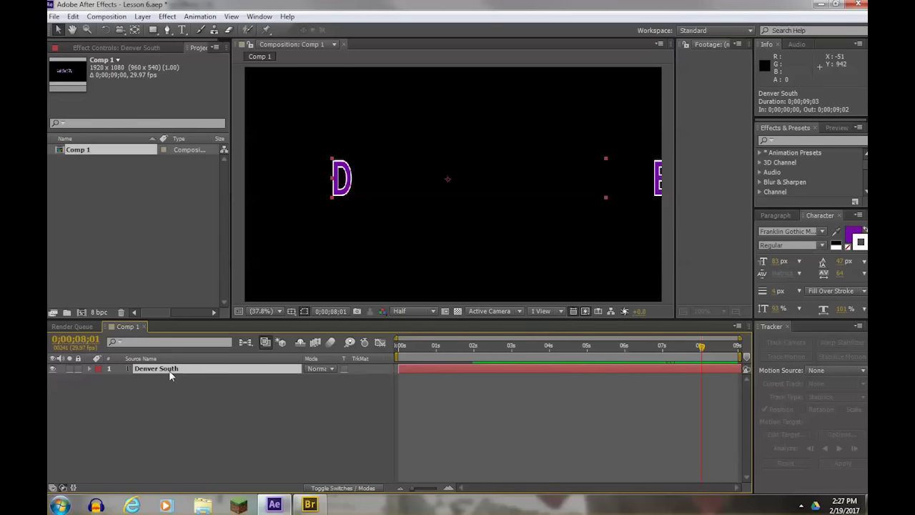
{"action": "key", "text": "u"}
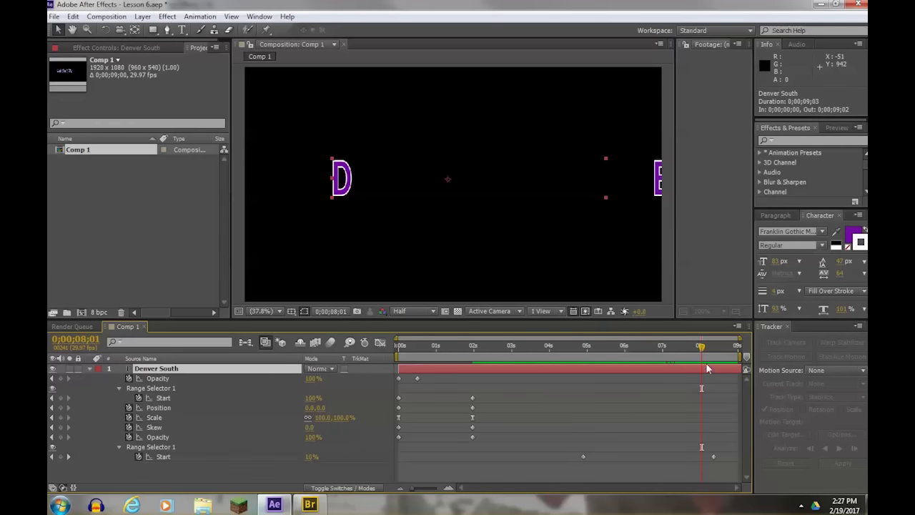
{"action": "mouse_move", "coordinate": [705, 348]}
{"action": "left_mouse_down"}
{"action": "mouse_move", "coordinate": [727, 348]}
{"action": "mouse_move", "coordinate": [698, 349]}
{"action": "left_mouse_up"}
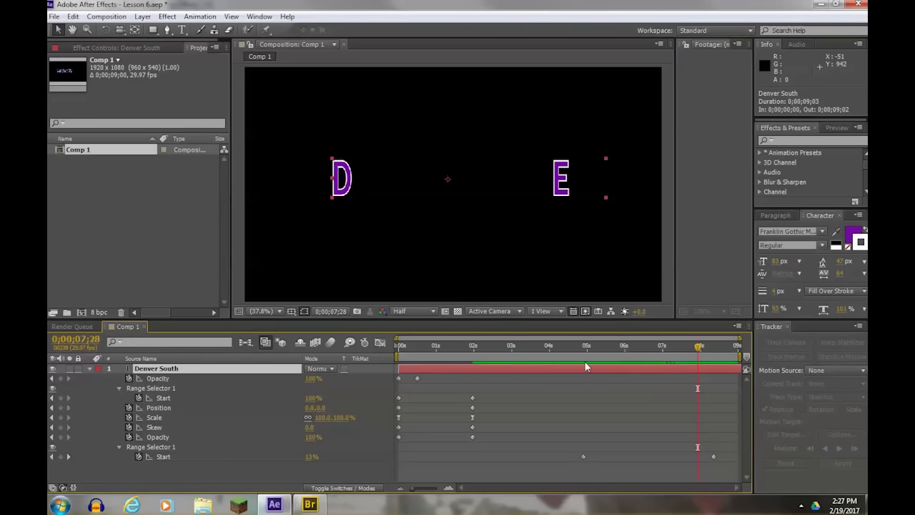
{"action": "left_click_drag", "start_coordinate": [583, 349], "coordinate": [413, 351]}
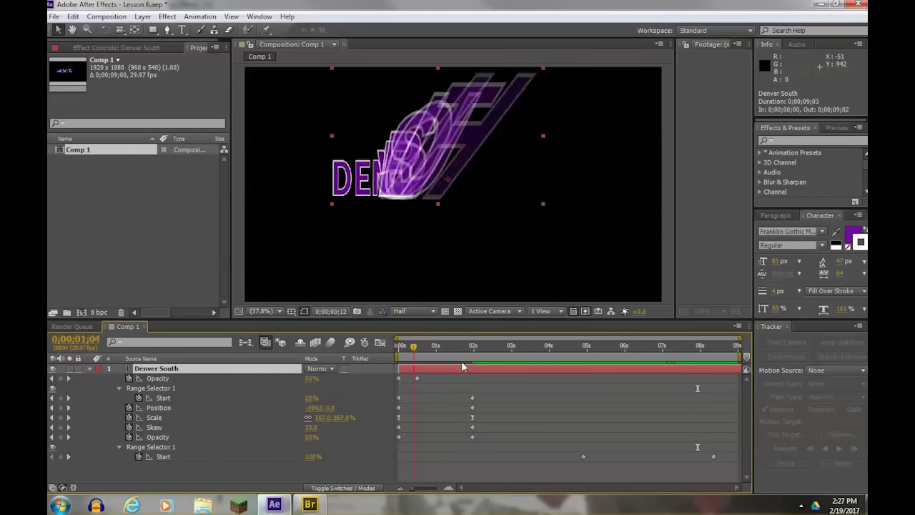
{"action": "left_click", "coordinate": [578, 349]}
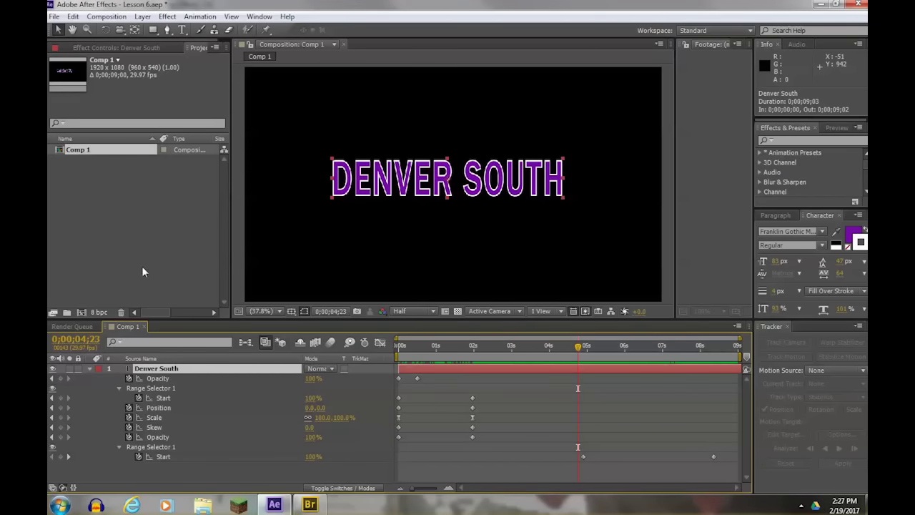
Step: Create Comp 2 using the HDTV 1080 29.97 preset
{"action": "key", "text": "ctrl+n"}
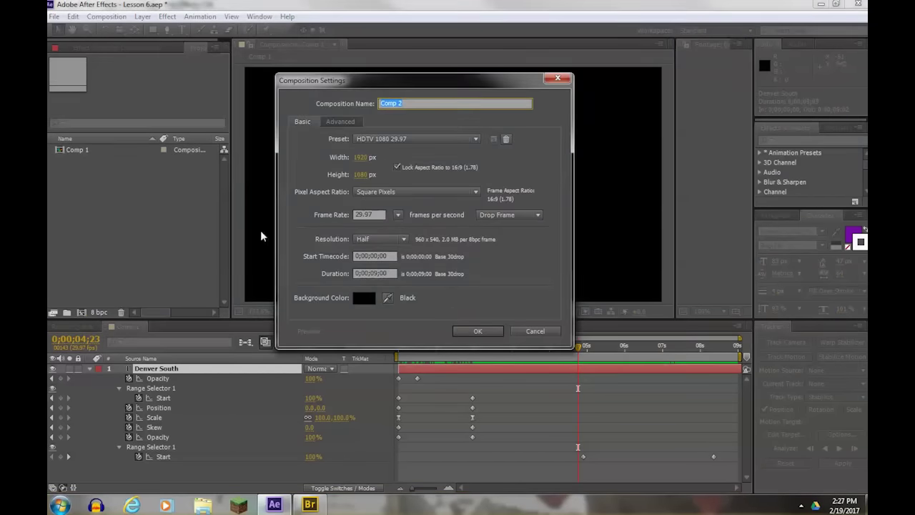
{"action": "left_click", "coordinate": [477, 140]}
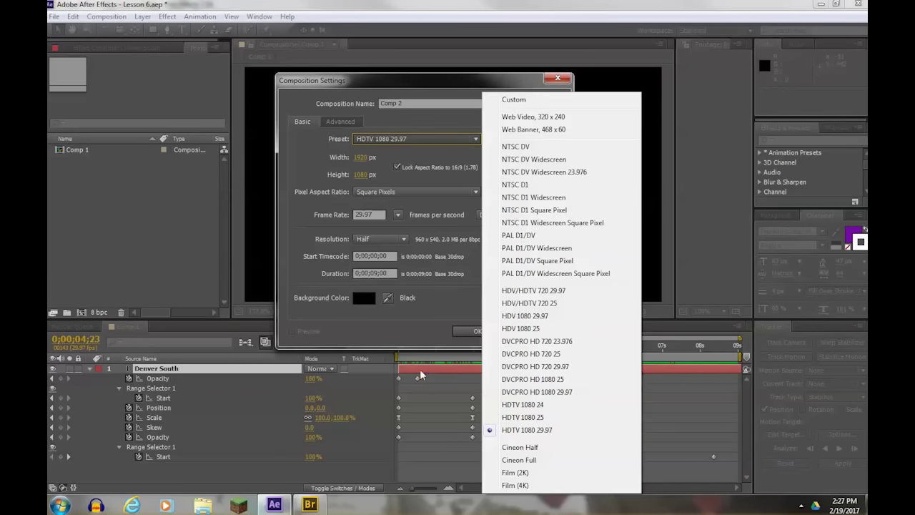
{"action": "left_click", "coordinate": [397, 311]}
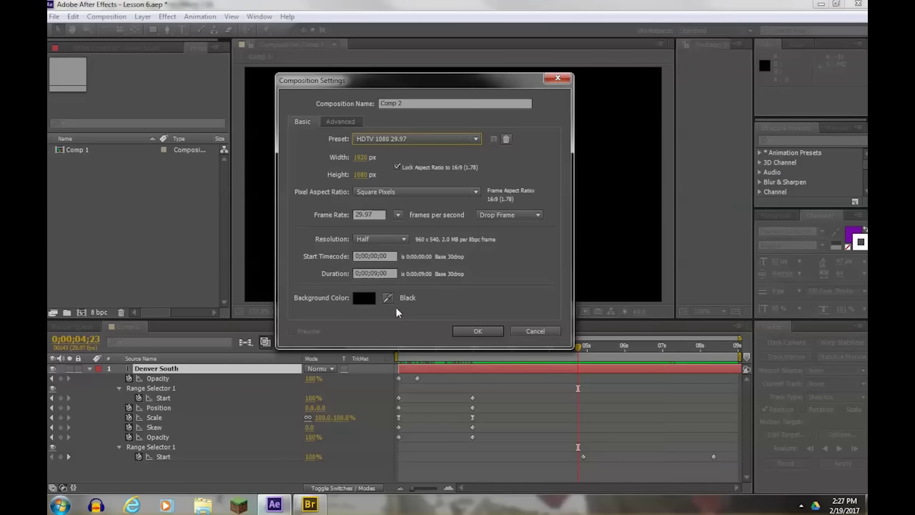
{"action": "left_click", "coordinate": [477, 331]}
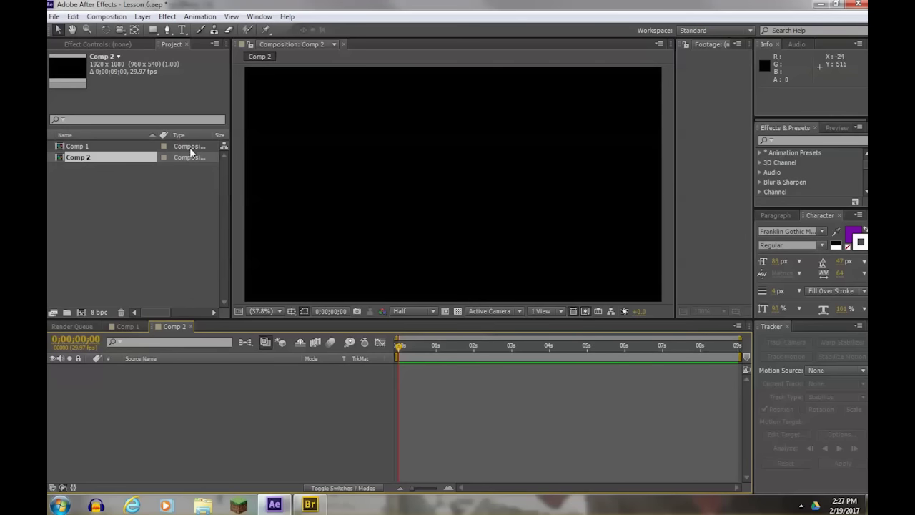
Step: Add a text layer reading 'DENVER SOUTH' in Comp 2
{"action": "left_click", "coordinate": [181, 30]}
{"action": "left_click", "coordinate": [323, 169]}
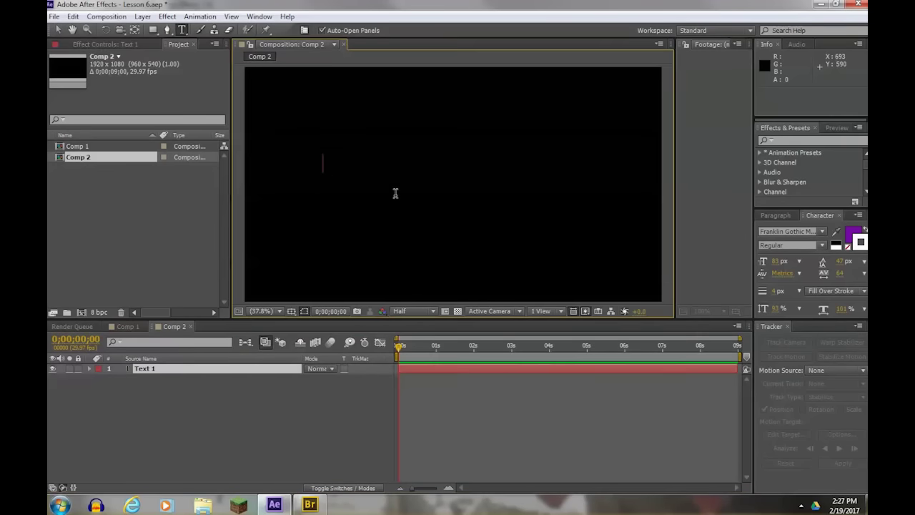
{"action": "type", "text": "DENVER"}
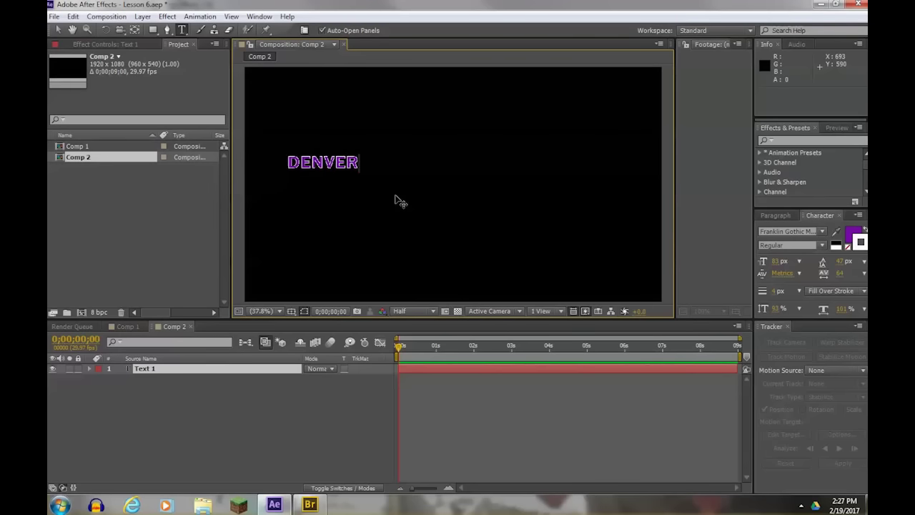
{"action": "type", "text": " SOUTH"}
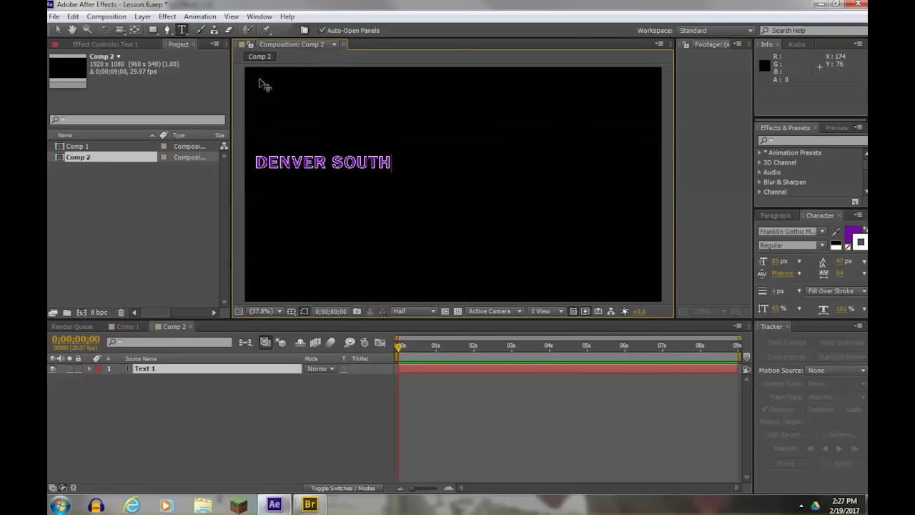
{"action": "left_click", "coordinate": [60, 31]}
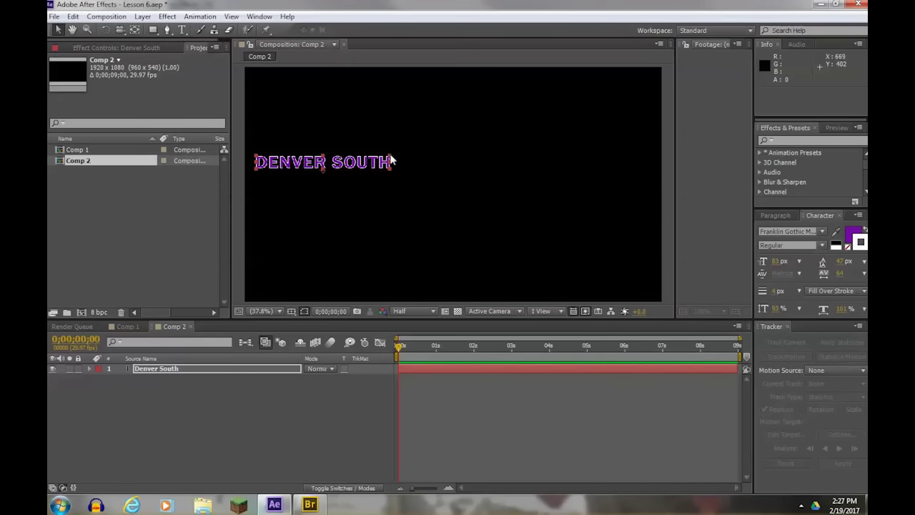
Step: Scale up the DENVER SOUTH title and centre it in the frame
{"action": "left_click_drag", "start_coordinate": [392, 161], "coordinate": [439, 140]}
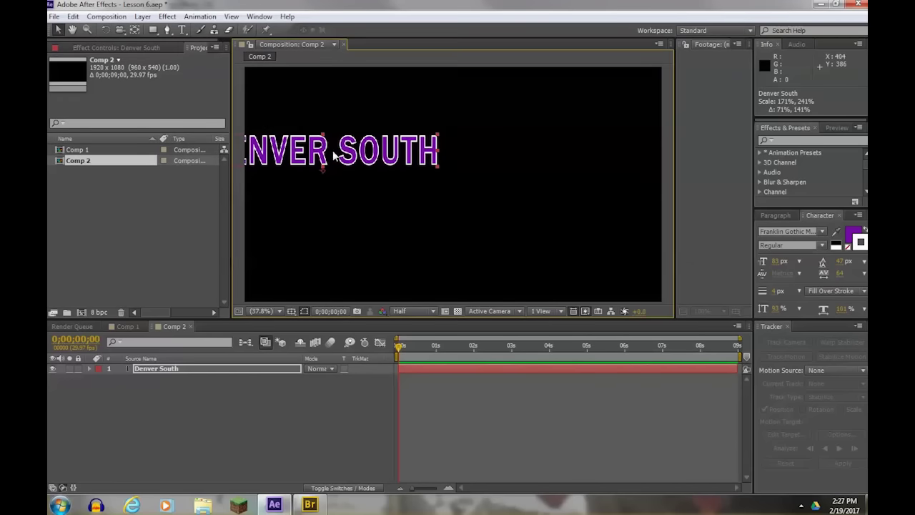
{"action": "left_click_drag", "start_coordinate": [352, 153], "coordinate": [483, 185]}
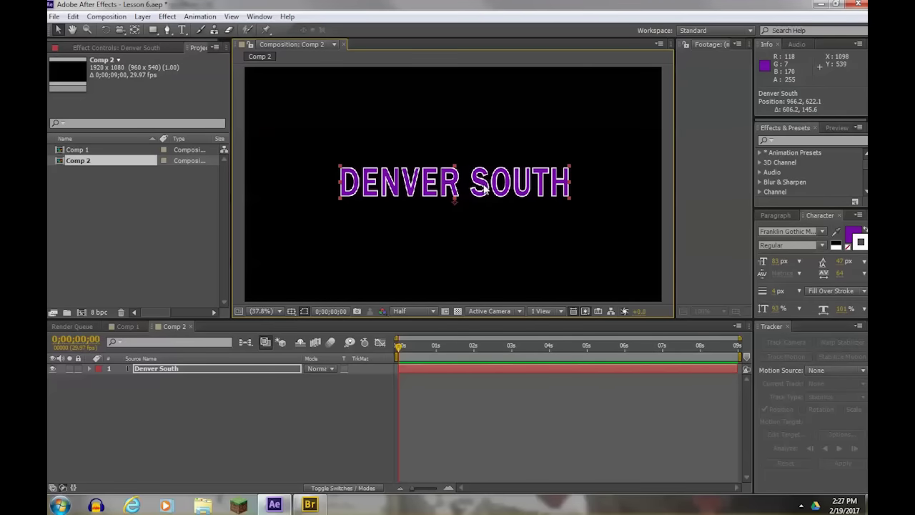
{"action": "left_click_drag", "start_coordinate": [483, 185], "coordinate": [483, 185]}
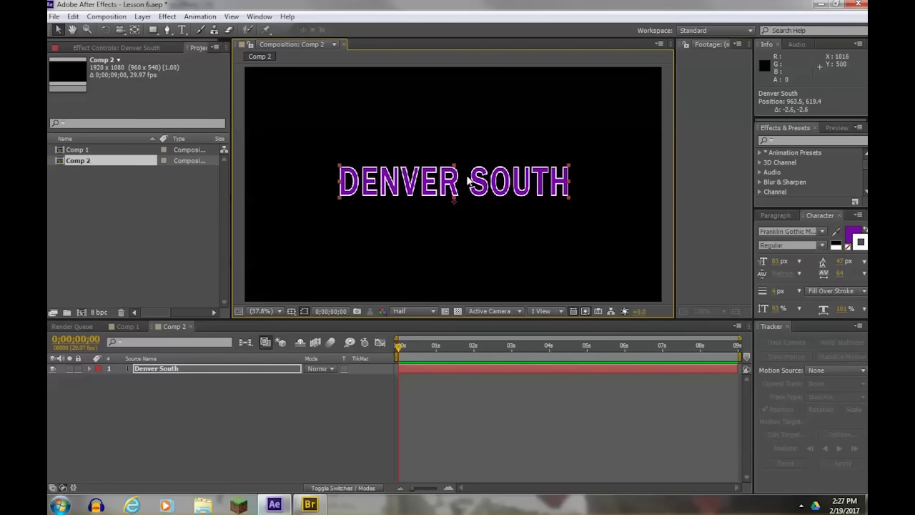
{"action": "mouse_move", "coordinate": [477, 185]}
{"action": "left_mouse_down"}
{"action": "mouse_move", "coordinate": [468, 183]}
{"action": "mouse_move", "coordinate": [503, 199]}
{"action": "mouse_move", "coordinate": [572, 273]}
{"action": "mouse_move", "coordinate": [564, 283]}
{"action": "mouse_move", "coordinate": [467, 94]}
{"action": "mouse_move", "coordinate": [469, 173]}
{"action": "left_mouse_up"}
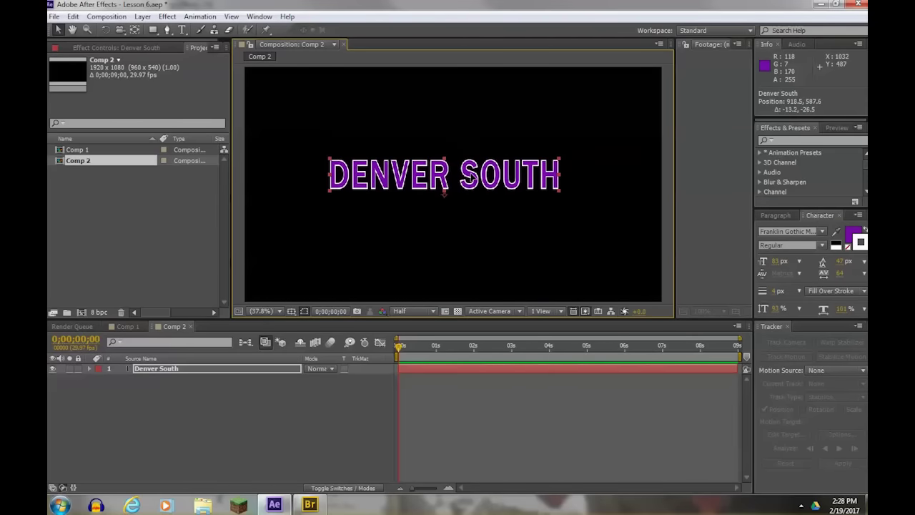
{"action": "left_click", "coordinate": [310, 504]}
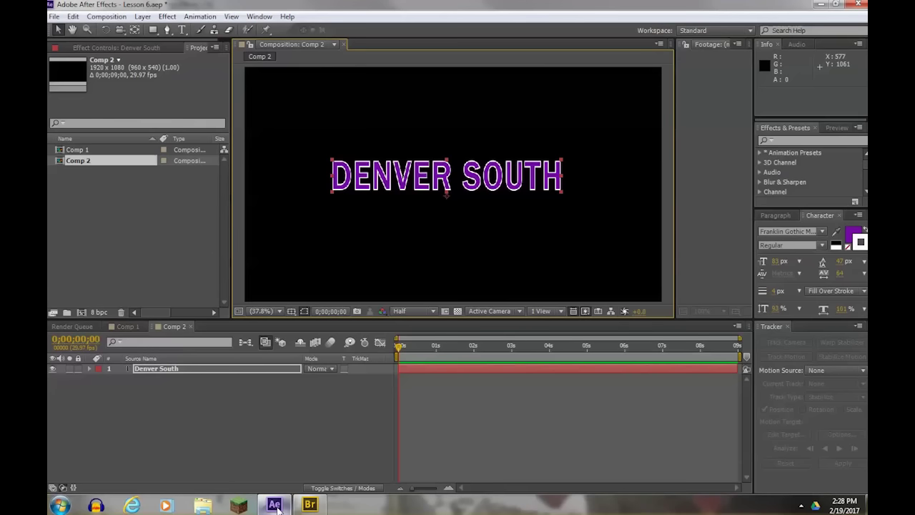
Step: Preview several 3D Text presets in Bridge, such as 3D Fly Down & Unfold and 3D Rotate out by Word
{"action": "left_click", "coordinate": [275, 504]}
{"action": "left_click", "coordinate": [310, 504]}
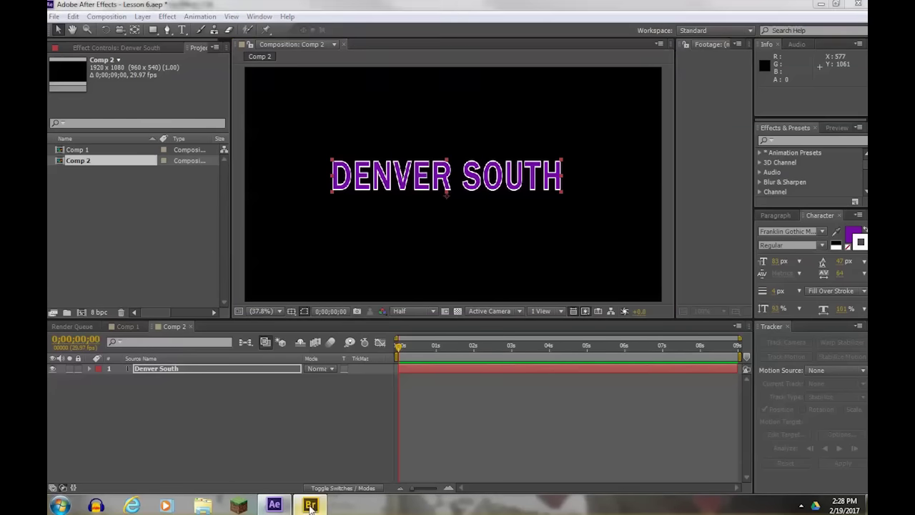
{"action": "left_click", "coordinate": [57, 30]}
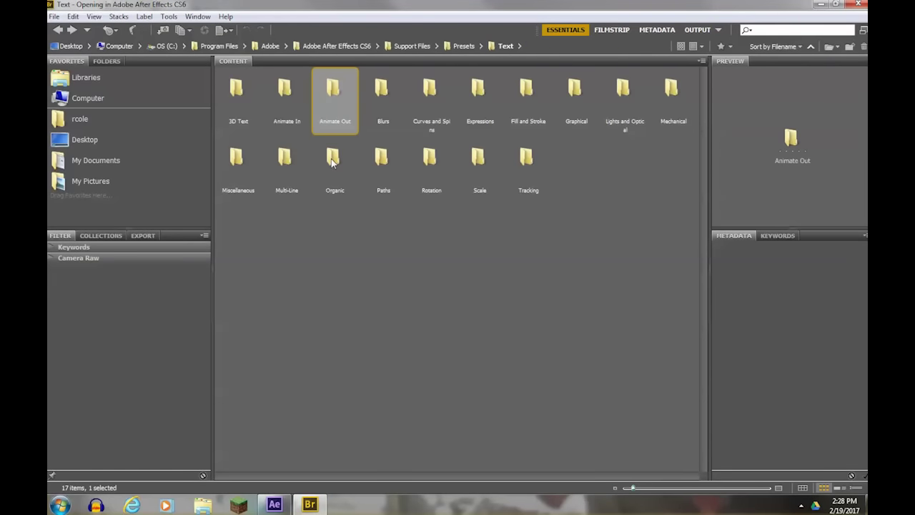
{"action": "double_click", "coordinate": [238, 100]}
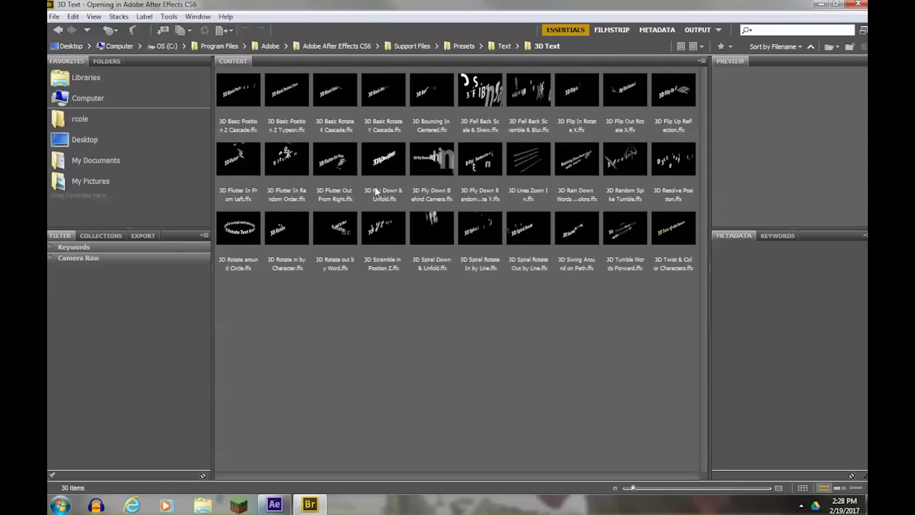
{"action": "left_click", "coordinate": [384, 192]}
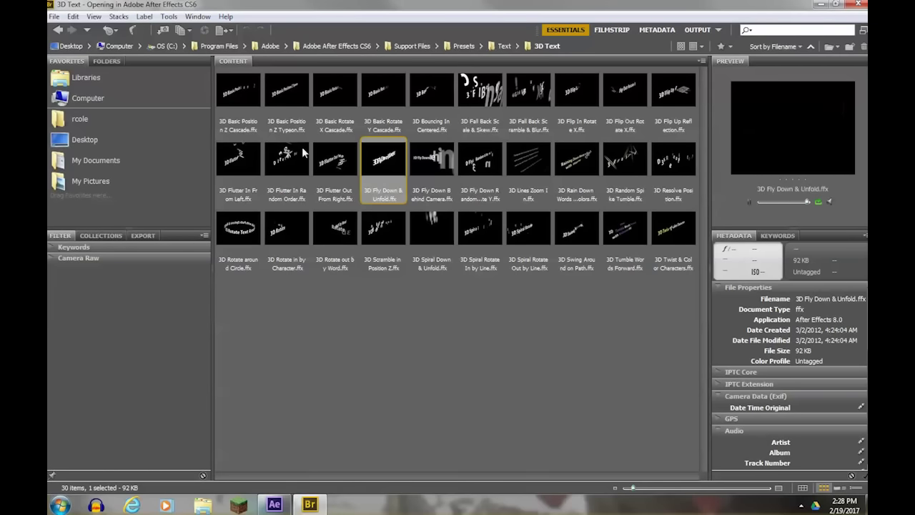
{"action": "left_click", "coordinate": [284, 160]}
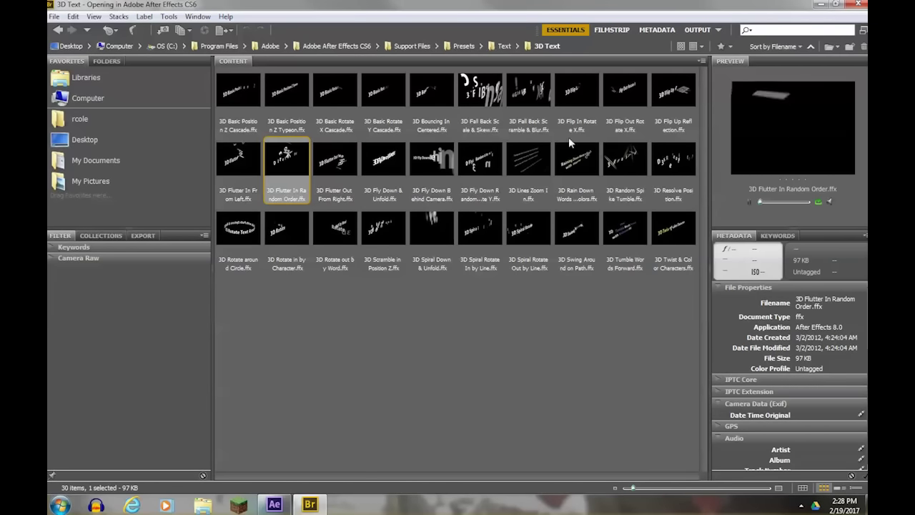
{"action": "left_click", "coordinate": [620, 157]}
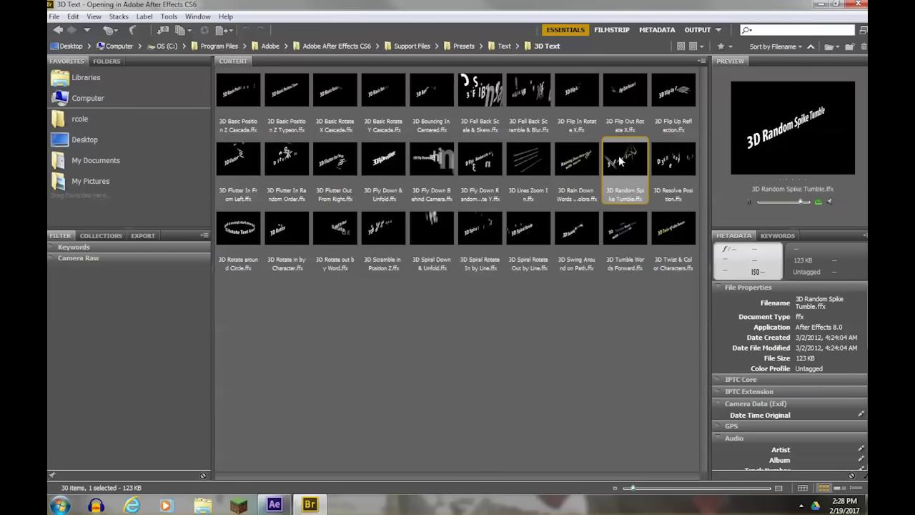
{"action": "left_click", "coordinate": [250, 232]}
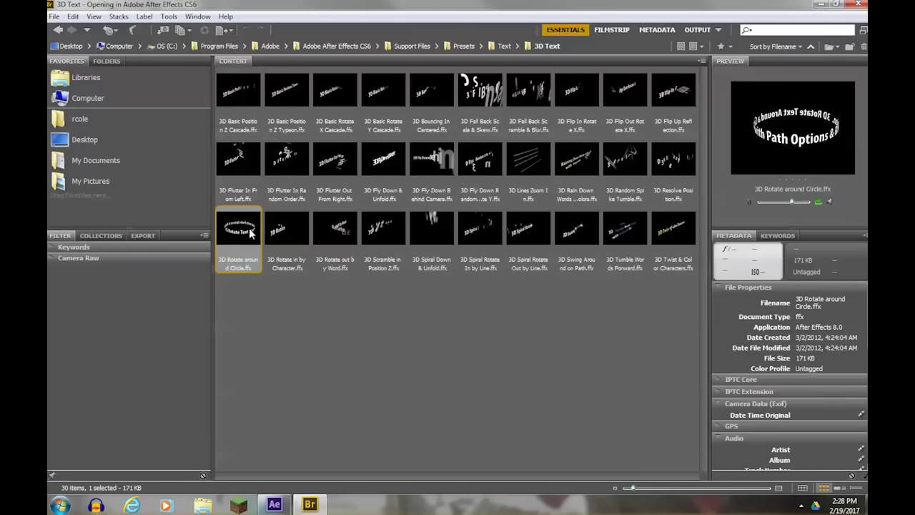
{"action": "left_click", "coordinate": [338, 226]}
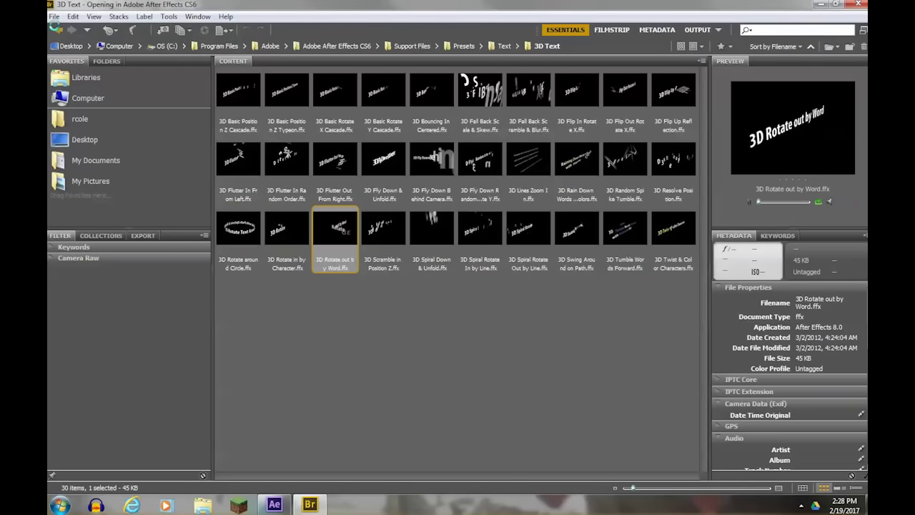
Step: Preview the Blurs presets Transporter, Jiggy and Evaporate, then apply Evaporate.ffx to the title
{"action": "left_click", "coordinate": [56, 29]}
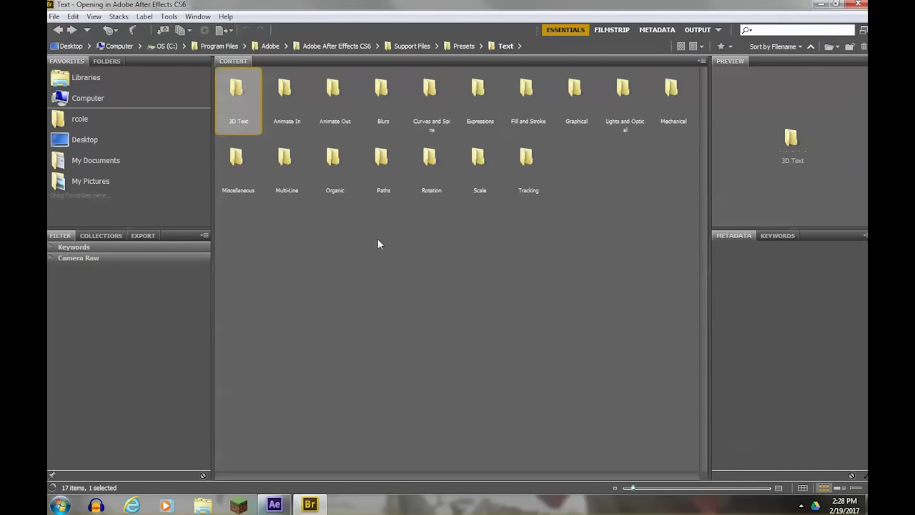
{"action": "left_click", "coordinate": [383, 97]}
{"action": "double_click", "coordinate": [384, 95]}
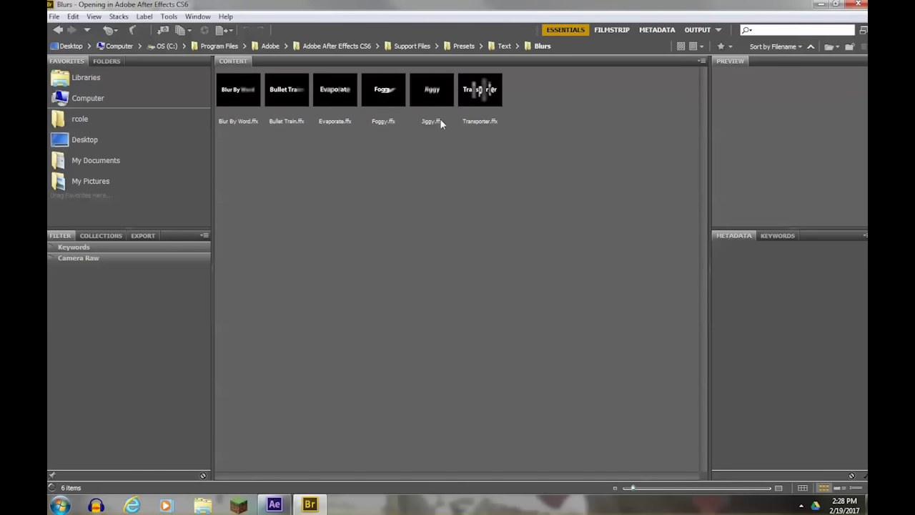
{"action": "left_click", "coordinate": [477, 117]}
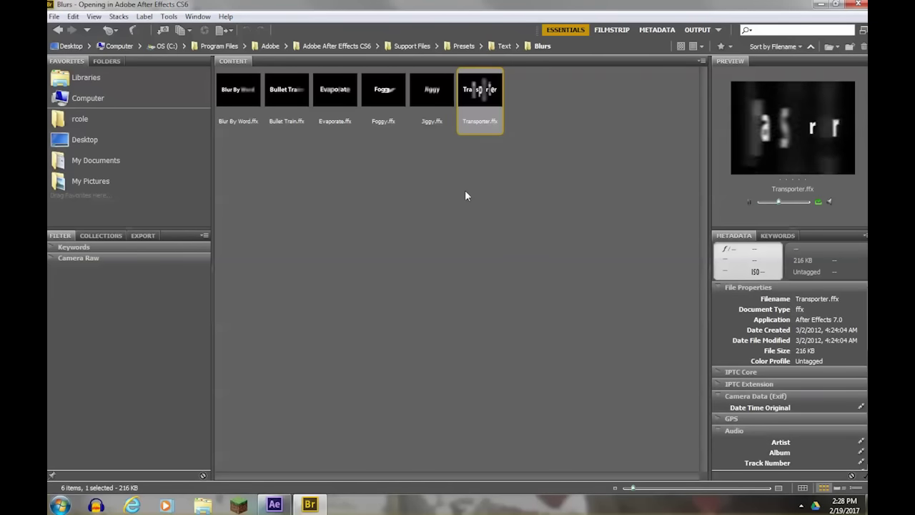
{"action": "left_click", "coordinate": [435, 91]}
{"action": "left_click", "coordinate": [341, 88]}
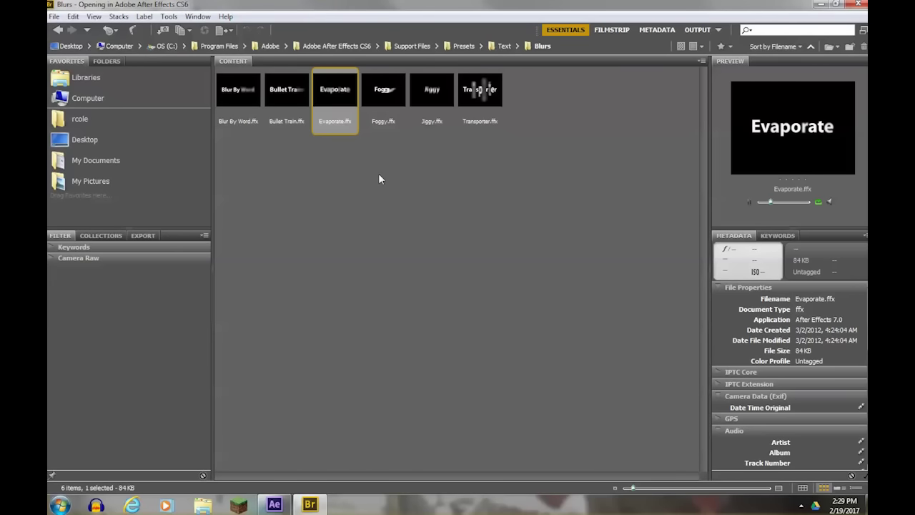
{"action": "double_click", "coordinate": [328, 98]}
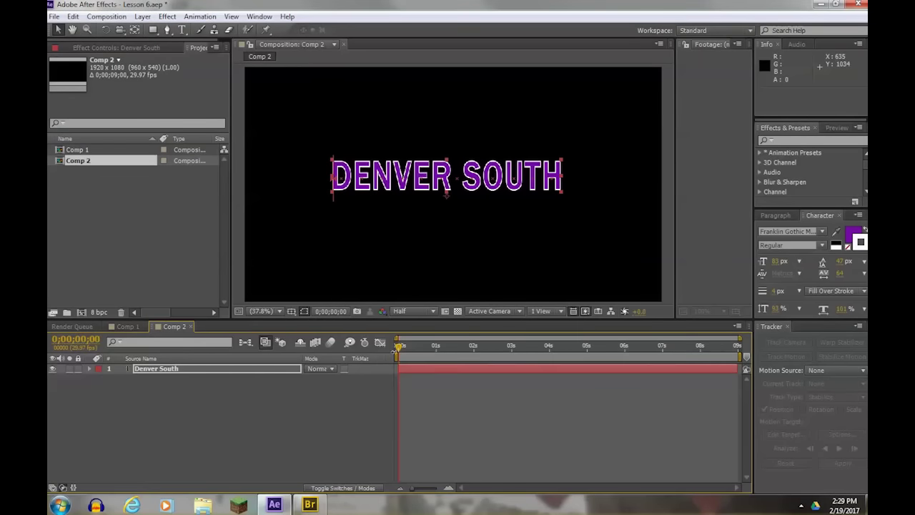
Step: Reveal Denver South's two Offset keyframes and slide them to start at 0;00
{"action": "left_click_drag", "start_coordinate": [397, 348], "coordinate": [433, 359]}
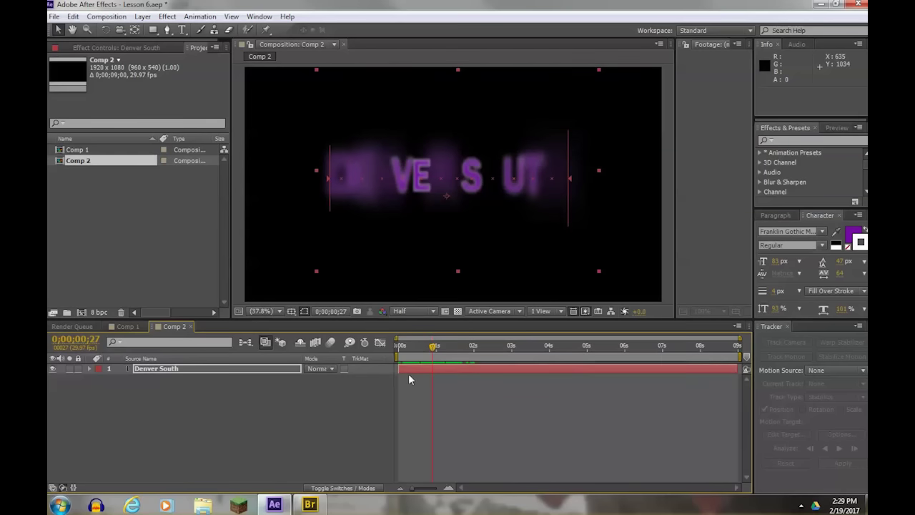
{"action": "left_click", "coordinate": [179, 369]}
{"action": "key", "text": "u"}
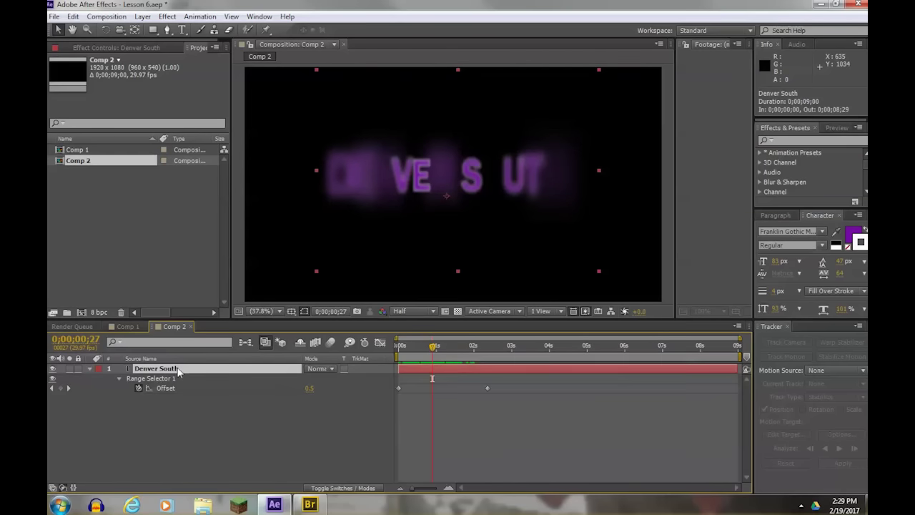
{"action": "left_click_drag", "start_coordinate": [526, 405], "coordinate": [650, 397]}
{"action": "mouse_move", "coordinate": [649, 350]}
{"action": "left_mouse_down"}
{"action": "mouse_move", "coordinate": [716, 350]}
{"action": "mouse_move", "coordinate": [650, 354]}
{"action": "left_mouse_up"}
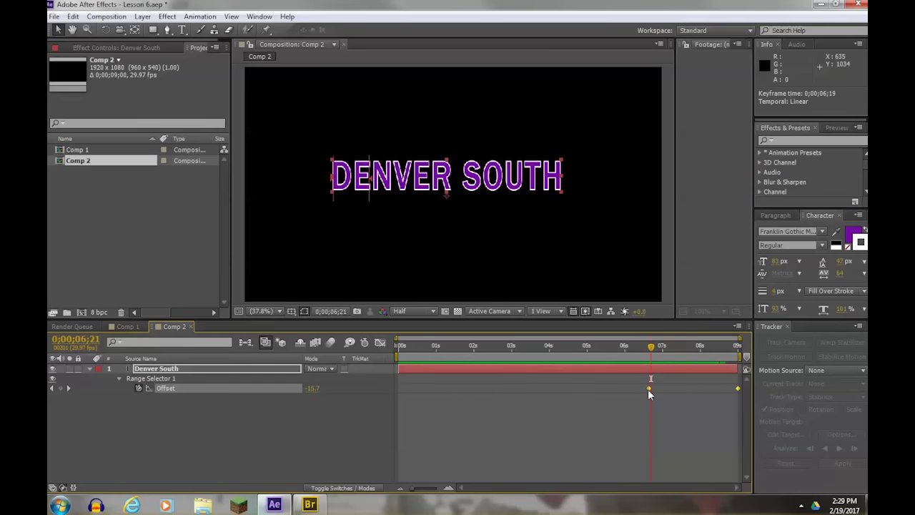
{"action": "left_click_drag", "start_coordinate": [647, 388], "coordinate": [503, 388]}
{"action": "left_click_drag", "start_coordinate": [406, 392], "coordinate": [398, 390]}
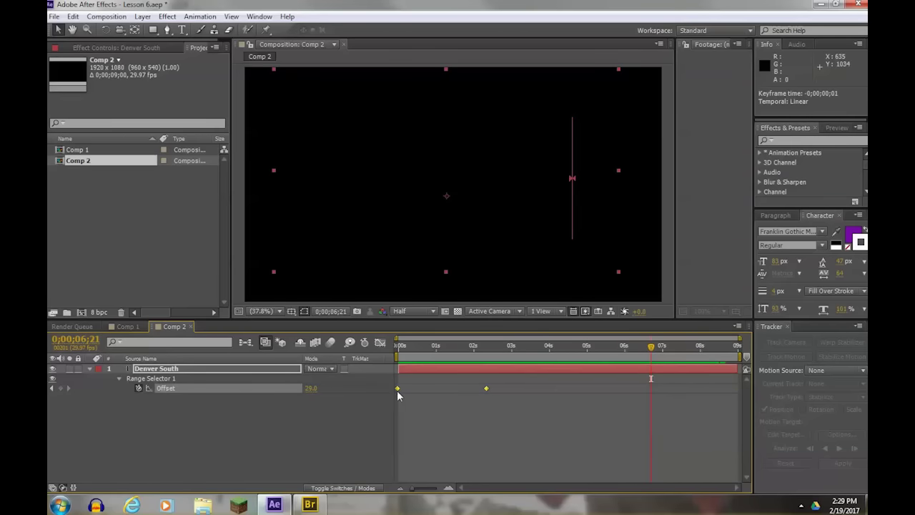
Step: Reselect the Denver South layer and marquee-select both Offset keyframes
{"action": "left_click", "coordinate": [432, 420]}
{"action": "left_click", "coordinate": [398, 388]}
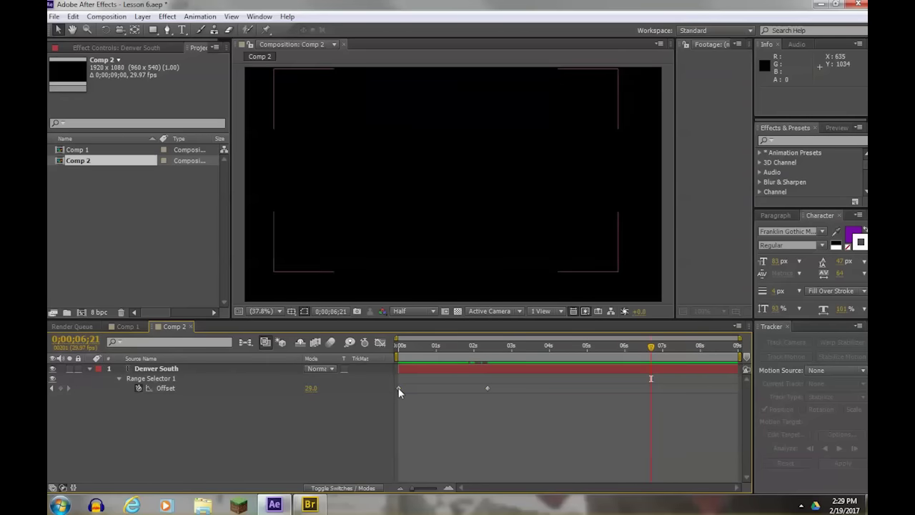
{"action": "left_click", "coordinate": [488, 392]}
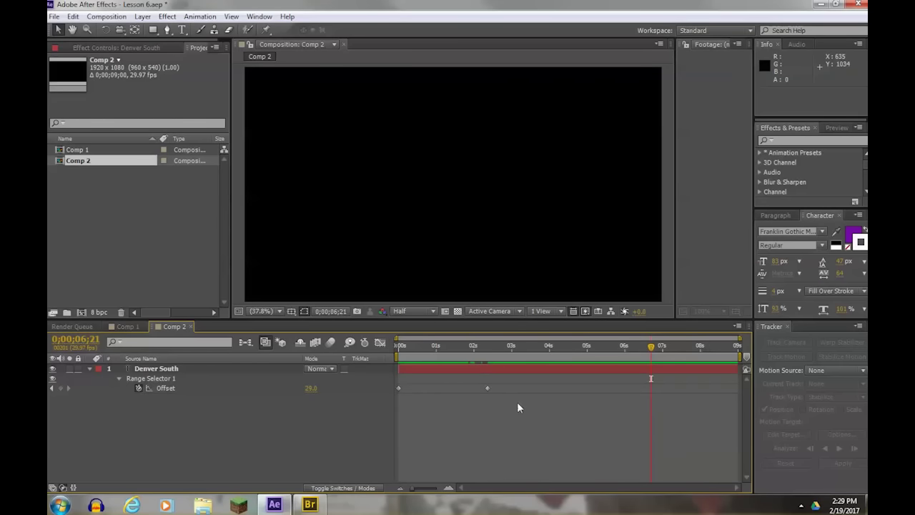
{"action": "left_click", "coordinate": [398, 387]}
{"action": "left_click", "coordinate": [488, 404]}
{"action": "left_click_drag", "start_coordinate": [506, 400], "coordinate": [387, 379]}
Step: Time-reverse the two Offset keyframes so DENVER SOUTH evaporates in, then preview it
{"action": "right_click", "coordinate": [487, 389]}
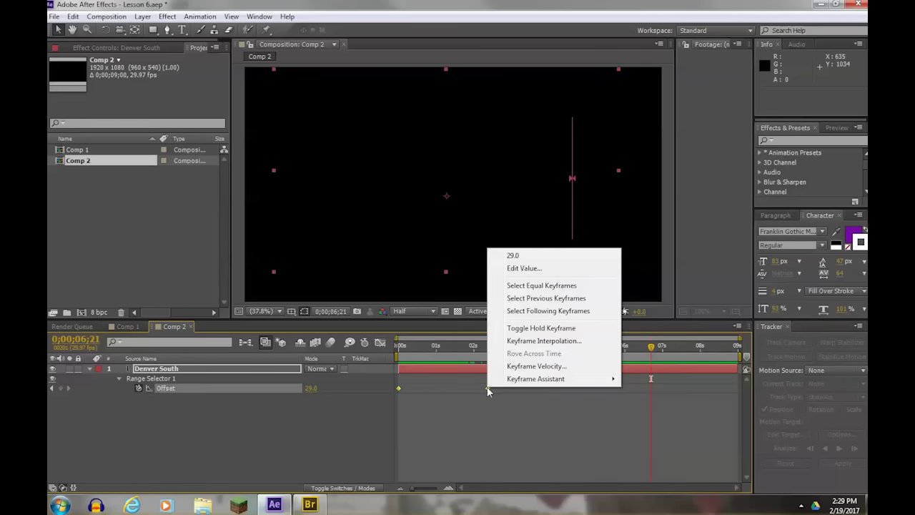
{"action": "mouse_move", "coordinate": [525, 384]}
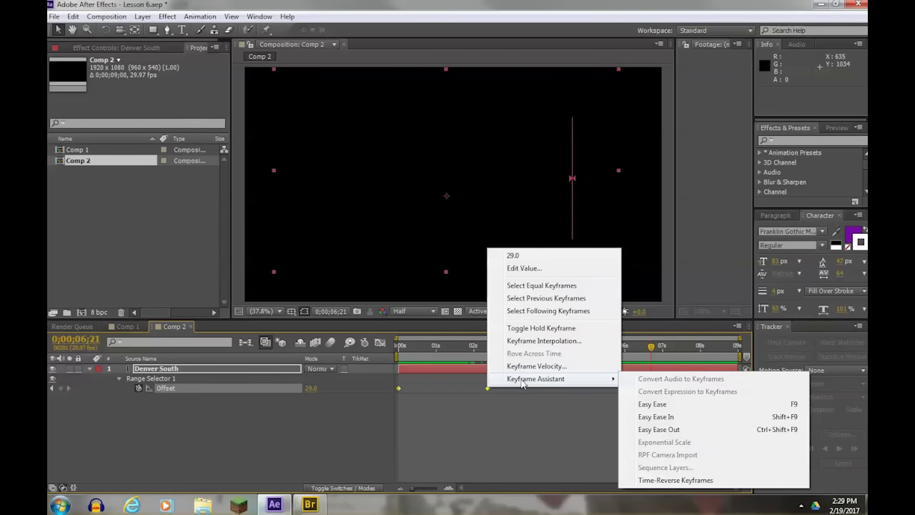
{"action": "left_click", "coordinate": [664, 480]}
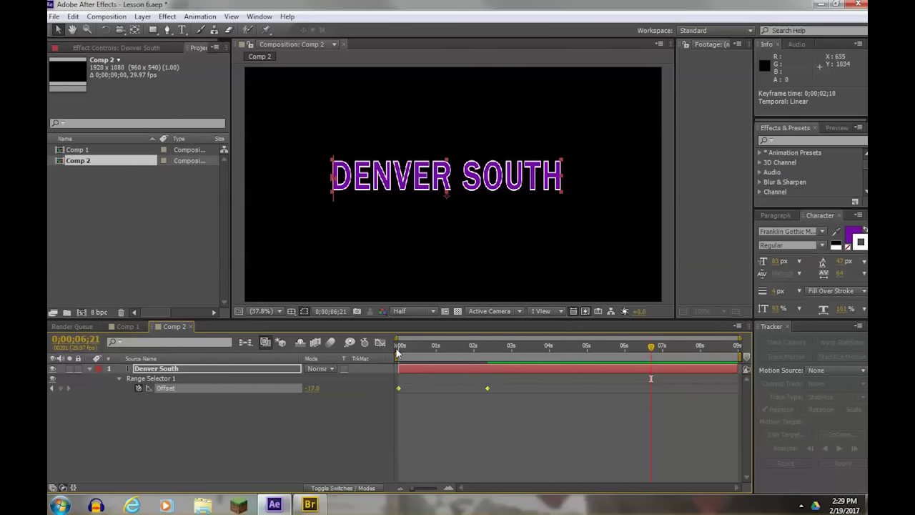
{"action": "mouse_move", "coordinate": [398, 390]}
{"action": "left_click_drag", "start_coordinate": [399, 348], "coordinate": [466, 362]}
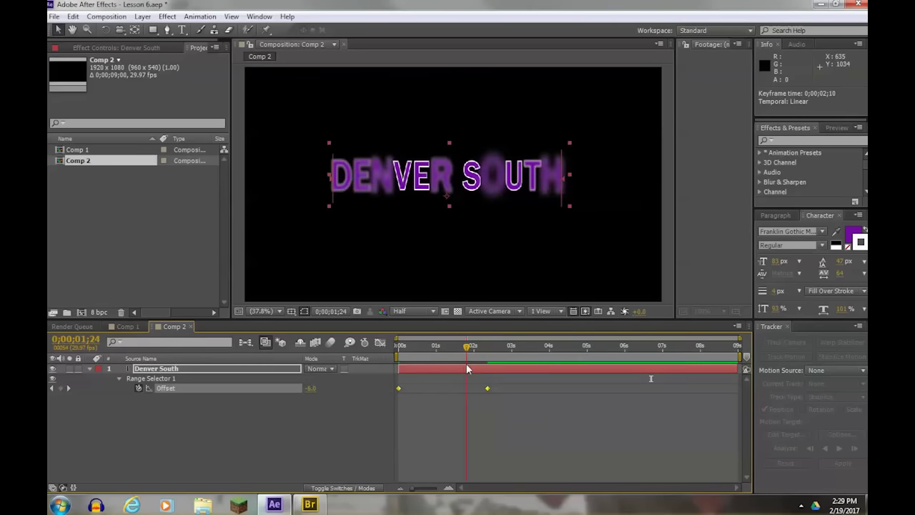
Step: Apply Easy Ease to both Offset keyframes of the DENVER SOUTH title
{"action": "left_click_drag", "start_coordinate": [503, 405], "coordinate": [400, 388]}
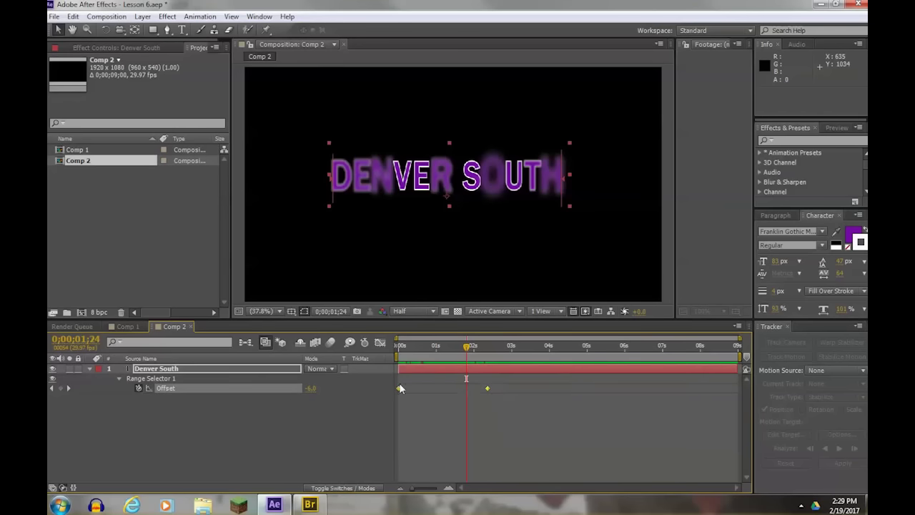
{"action": "right_click", "coordinate": [489, 387]}
{"action": "mouse_move", "coordinate": [600, 379]}
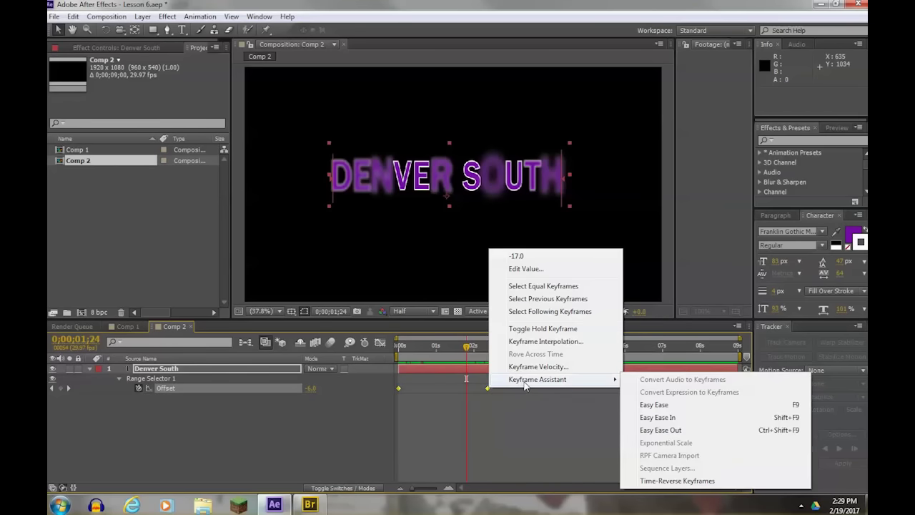
{"action": "left_click", "coordinate": [662, 406]}
Step: Scrub the first two seconds to preview the title evaporating back in
{"action": "left_click_drag", "start_coordinate": [398, 346], "coordinate": [486, 346]}
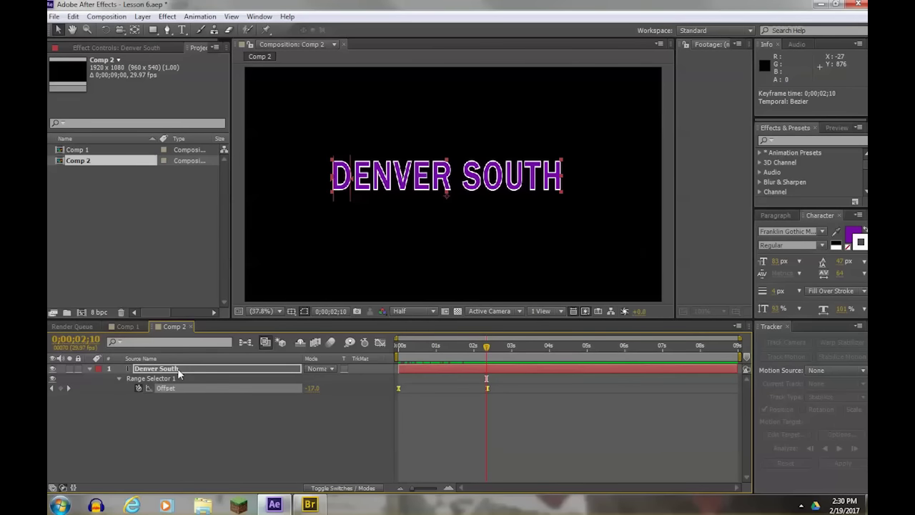
{"action": "mouse_move", "coordinate": [489, 347]}
{"action": "left_mouse_down"}
{"action": "mouse_move", "coordinate": [429, 347]}
{"action": "mouse_move", "coordinate": [489, 347]}
{"action": "left_mouse_up"}
{"action": "left_click", "coordinate": [410, 349]}
{"action": "left_click_drag", "start_coordinate": [410, 360], "coordinate": [499, 363]}
Step: In Bridge, preview the Spirograph preset in the Curves and Spins folder
{"action": "left_click", "coordinate": [309, 504]}
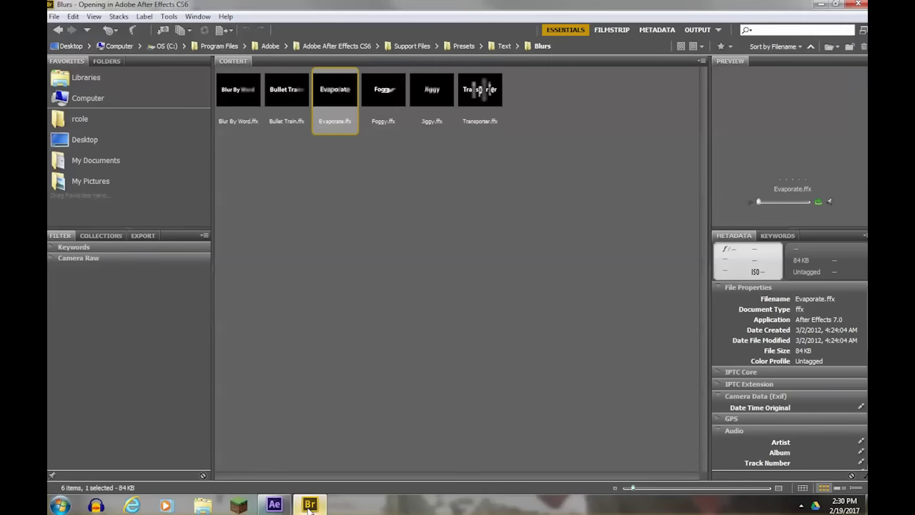
{"action": "left_click", "coordinate": [274, 505]}
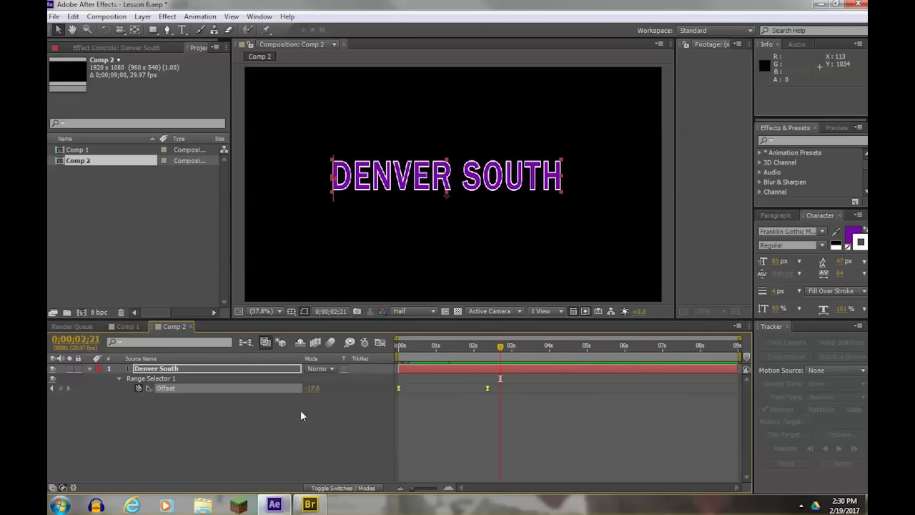
{"action": "left_click", "coordinate": [310, 504]}
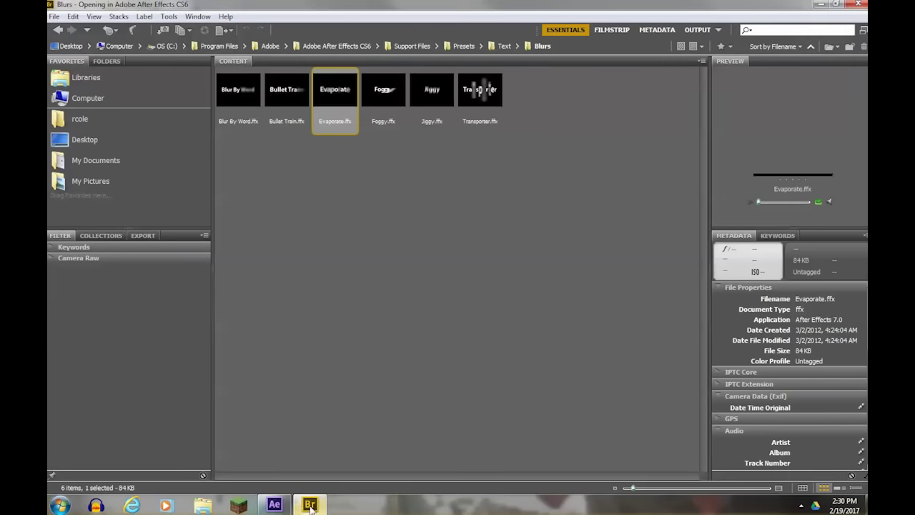
{"action": "left_click", "coordinate": [58, 31]}
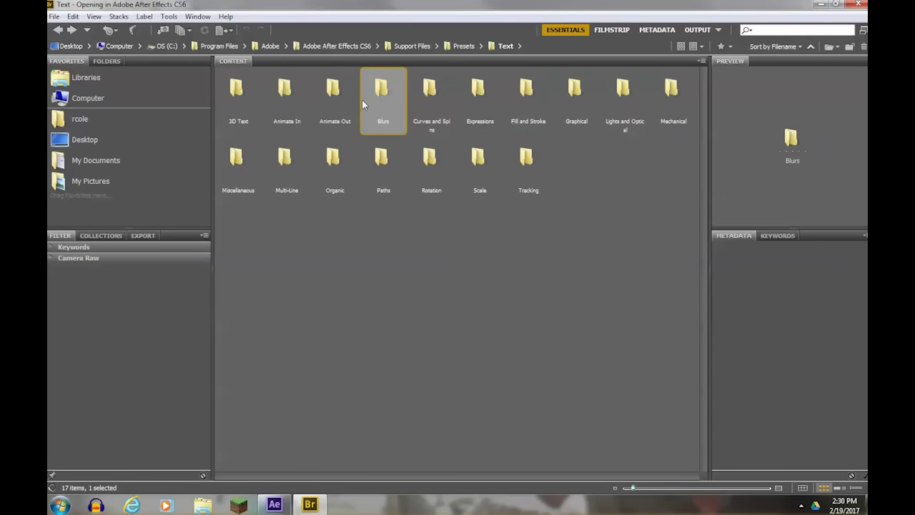
{"action": "double_click", "coordinate": [429, 90]}
{"action": "left_click", "coordinate": [528, 161]}
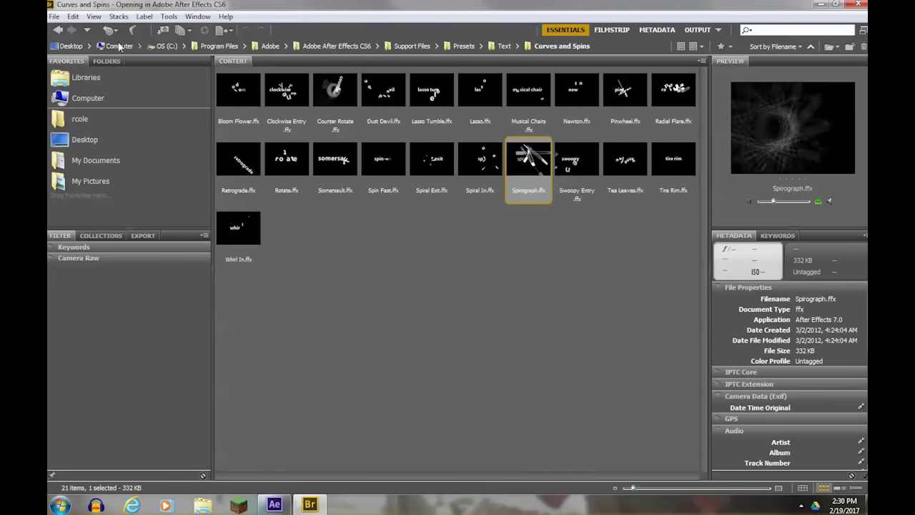
Step: Preview the Inch Worm expression preset and the Stroke Ease Down fill-and-stroke preset
{"action": "left_click", "coordinate": [59, 30]}
{"action": "double_click", "coordinate": [479, 88]}
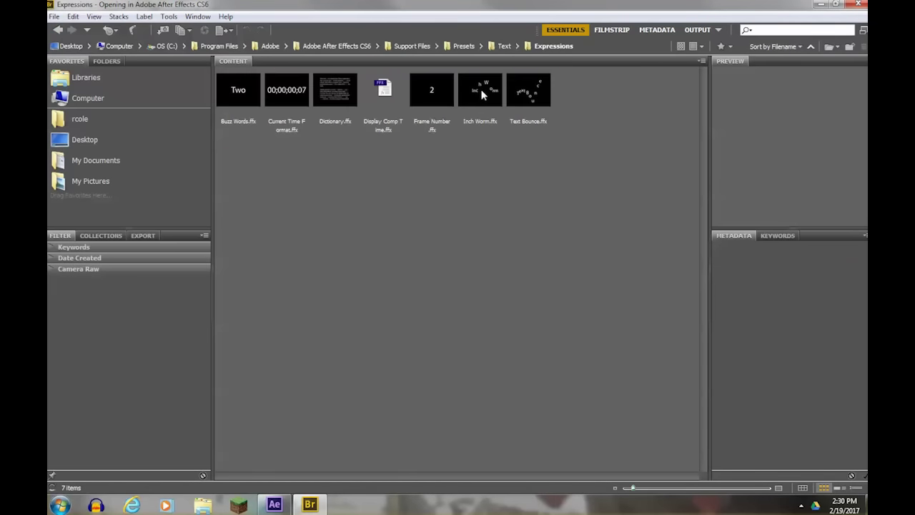
{"action": "left_click", "coordinate": [481, 94]}
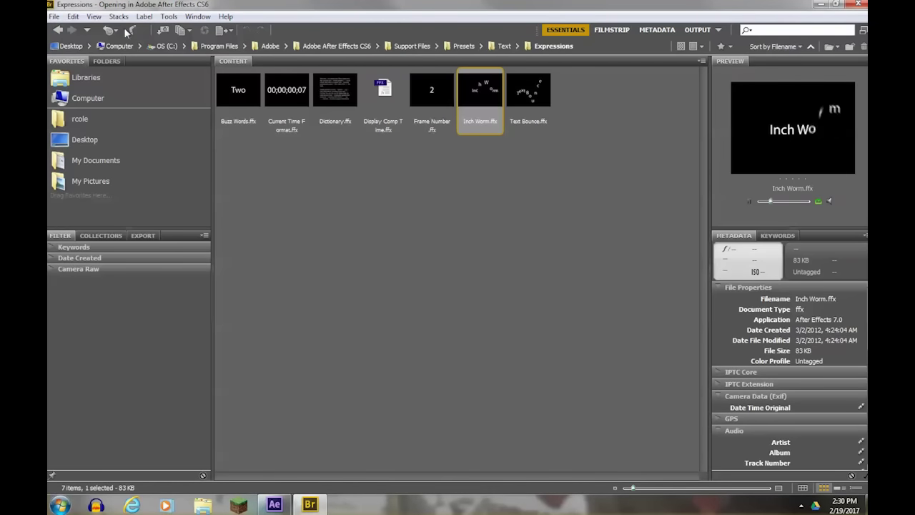
{"action": "left_click", "coordinate": [59, 30]}
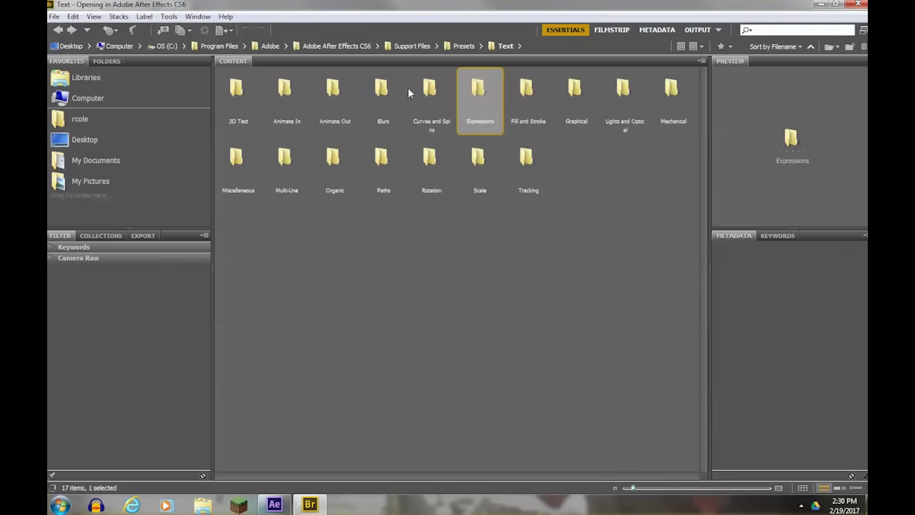
{"action": "double_click", "coordinate": [528, 87]}
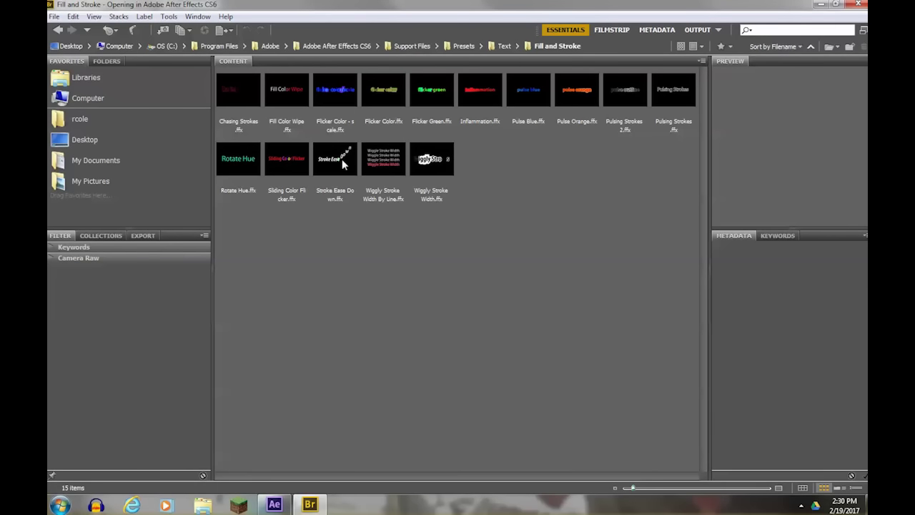
{"action": "left_click", "coordinate": [336, 163]}
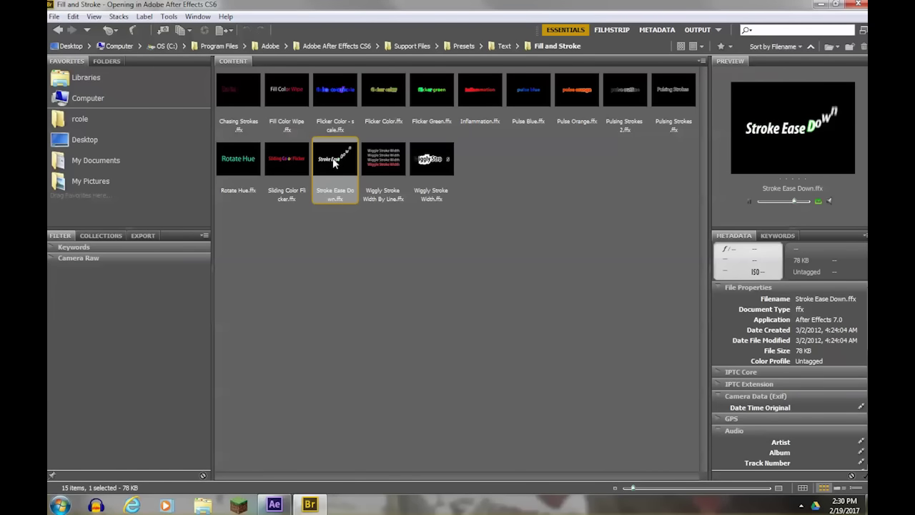
Step: Preview the Graphical presets Hazard, Exchange and Cut Shapes
{"action": "left_click", "coordinate": [59, 30]}
{"action": "left_click", "coordinate": [574, 98]}
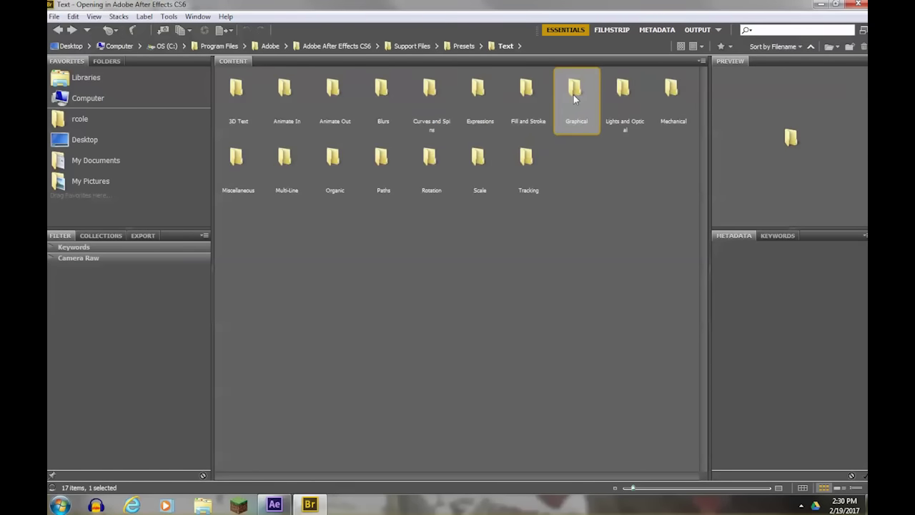
{"action": "double_click", "coordinate": [573, 99]}
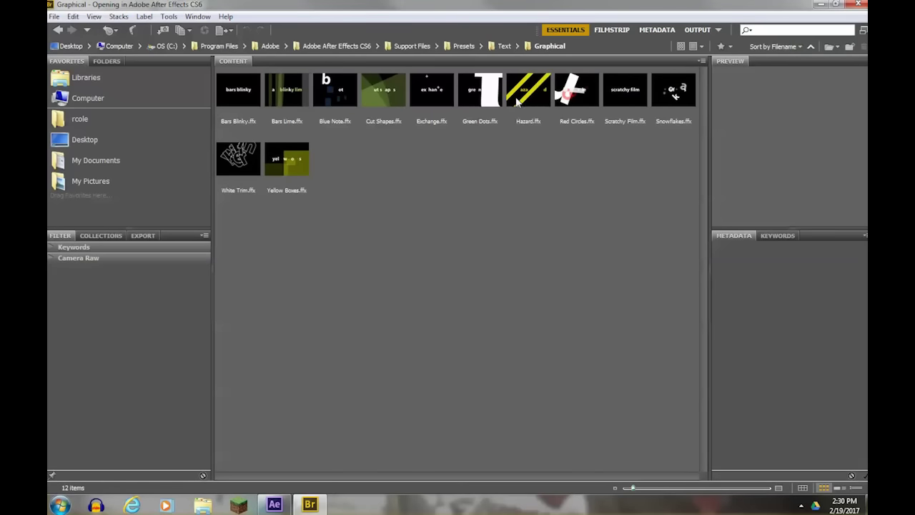
{"action": "left_click", "coordinate": [518, 102]}
{"action": "left_click", "coordinate": [449, 127]}
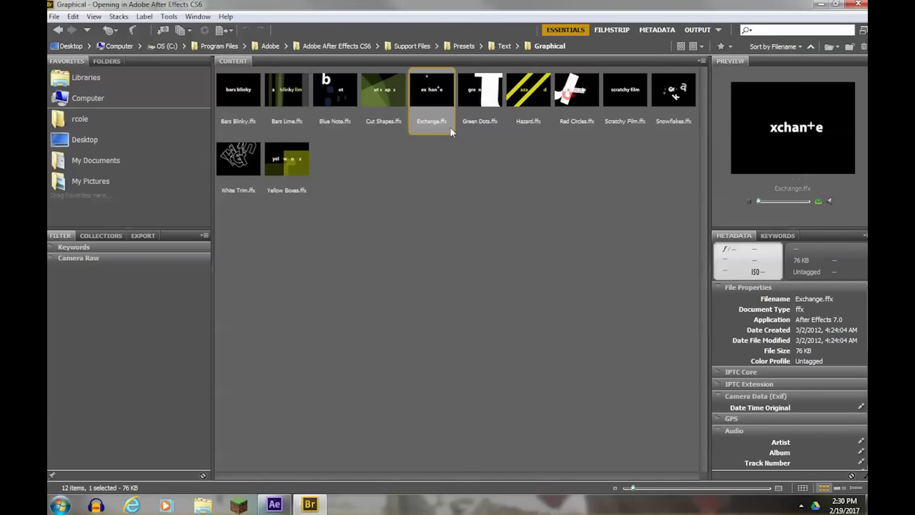
{"action": "left_click", "coordinate": [383, 108]}
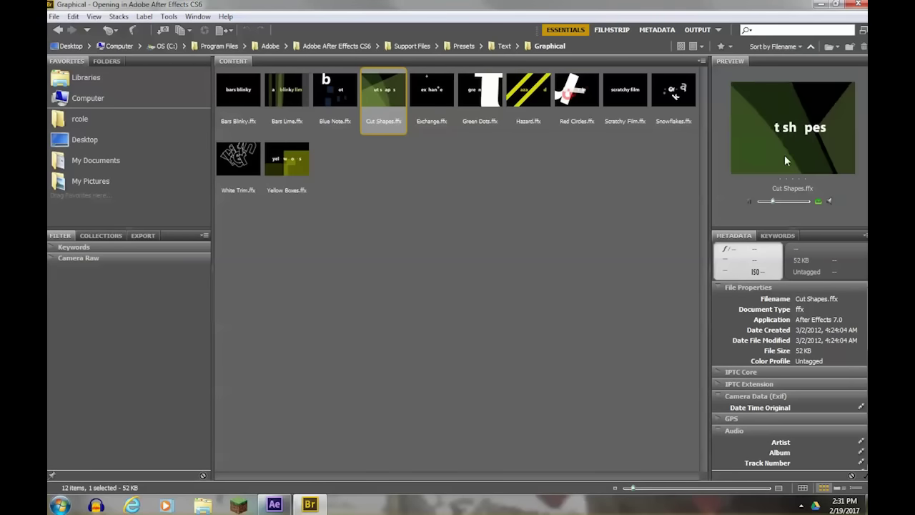
Step: Preview the Bubble Pulse preset in the Lights and Optical folder
{"action": "left_click", "coordinate": [57, 29]}
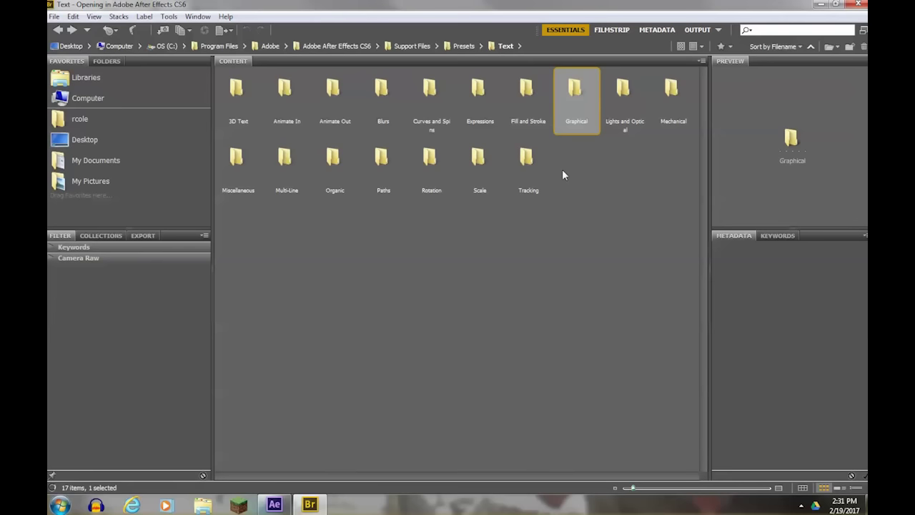
{"action": "double_click", "coordinate": [621, 96]}
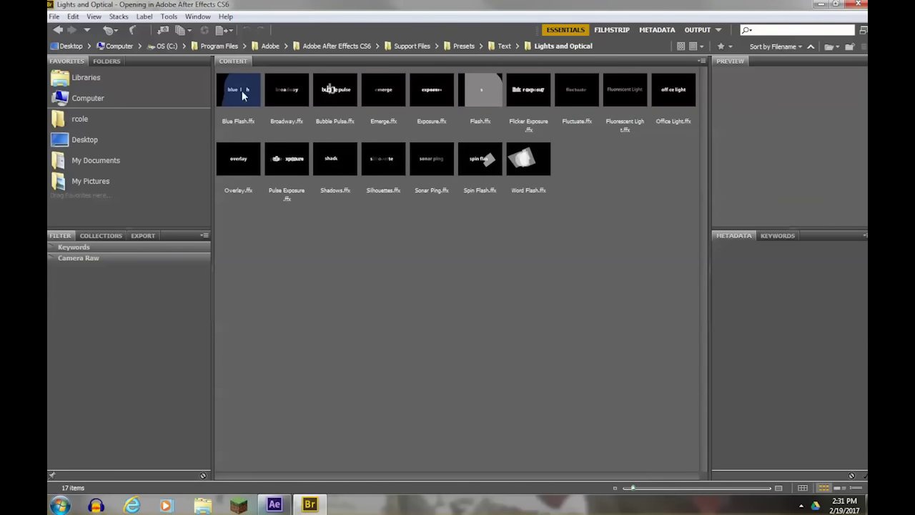
{"action": "left_click", "coordinate": [343, 112]}
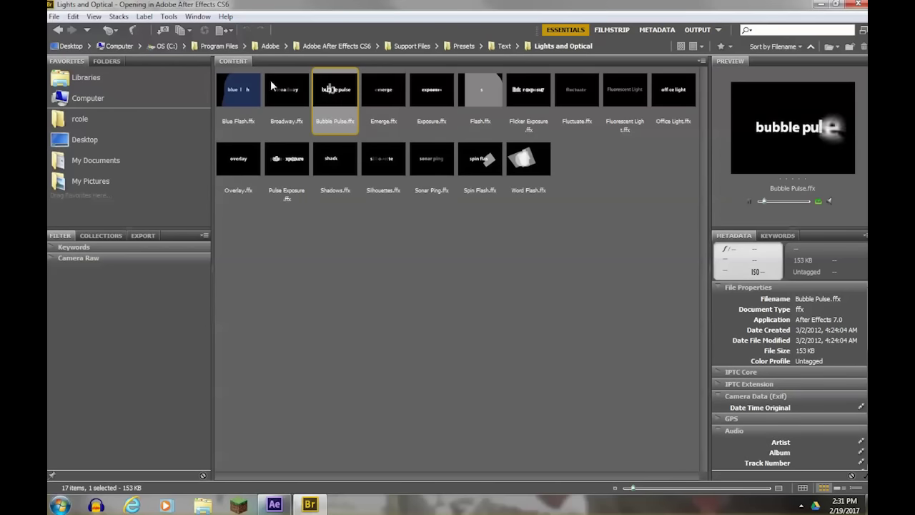
{"action": "left_click", "coordinate": [58, 31]}
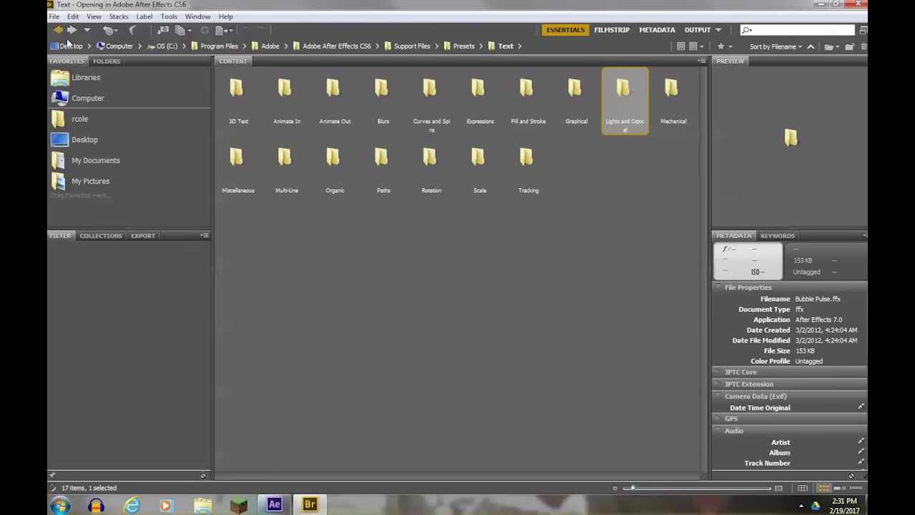
Step: Save the Lesson 6 project in After Effects
{"action": "left_click", "coordinate": [273, 505]}
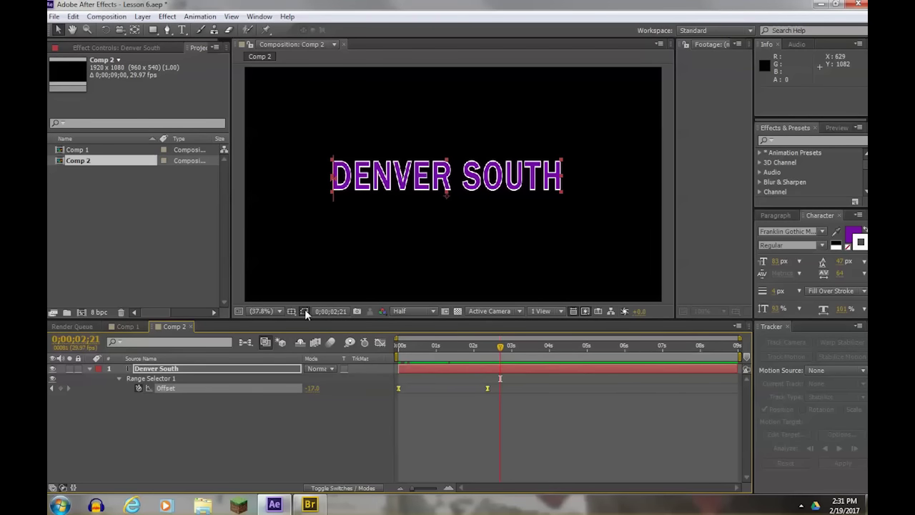
{"action": "left_click", "coordinate": [53, 17]}
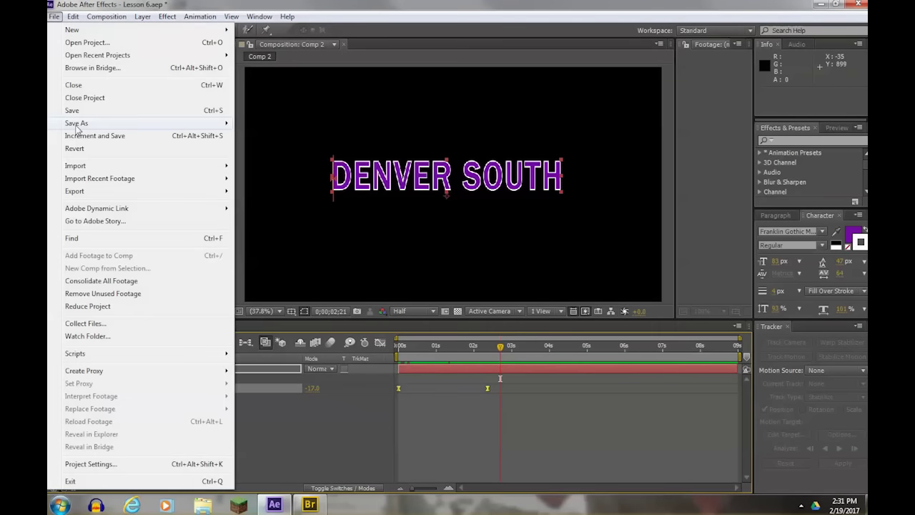
{"action": "left_click", "coordinate": [76, 111]}
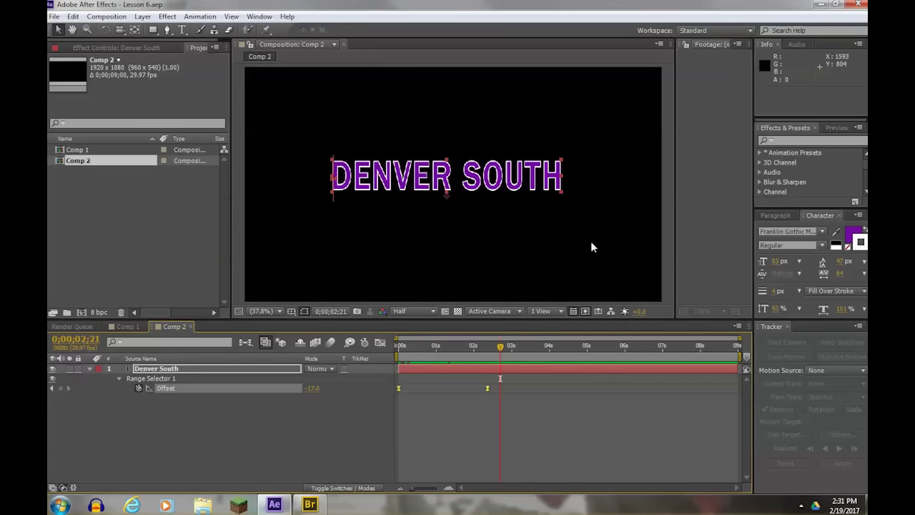